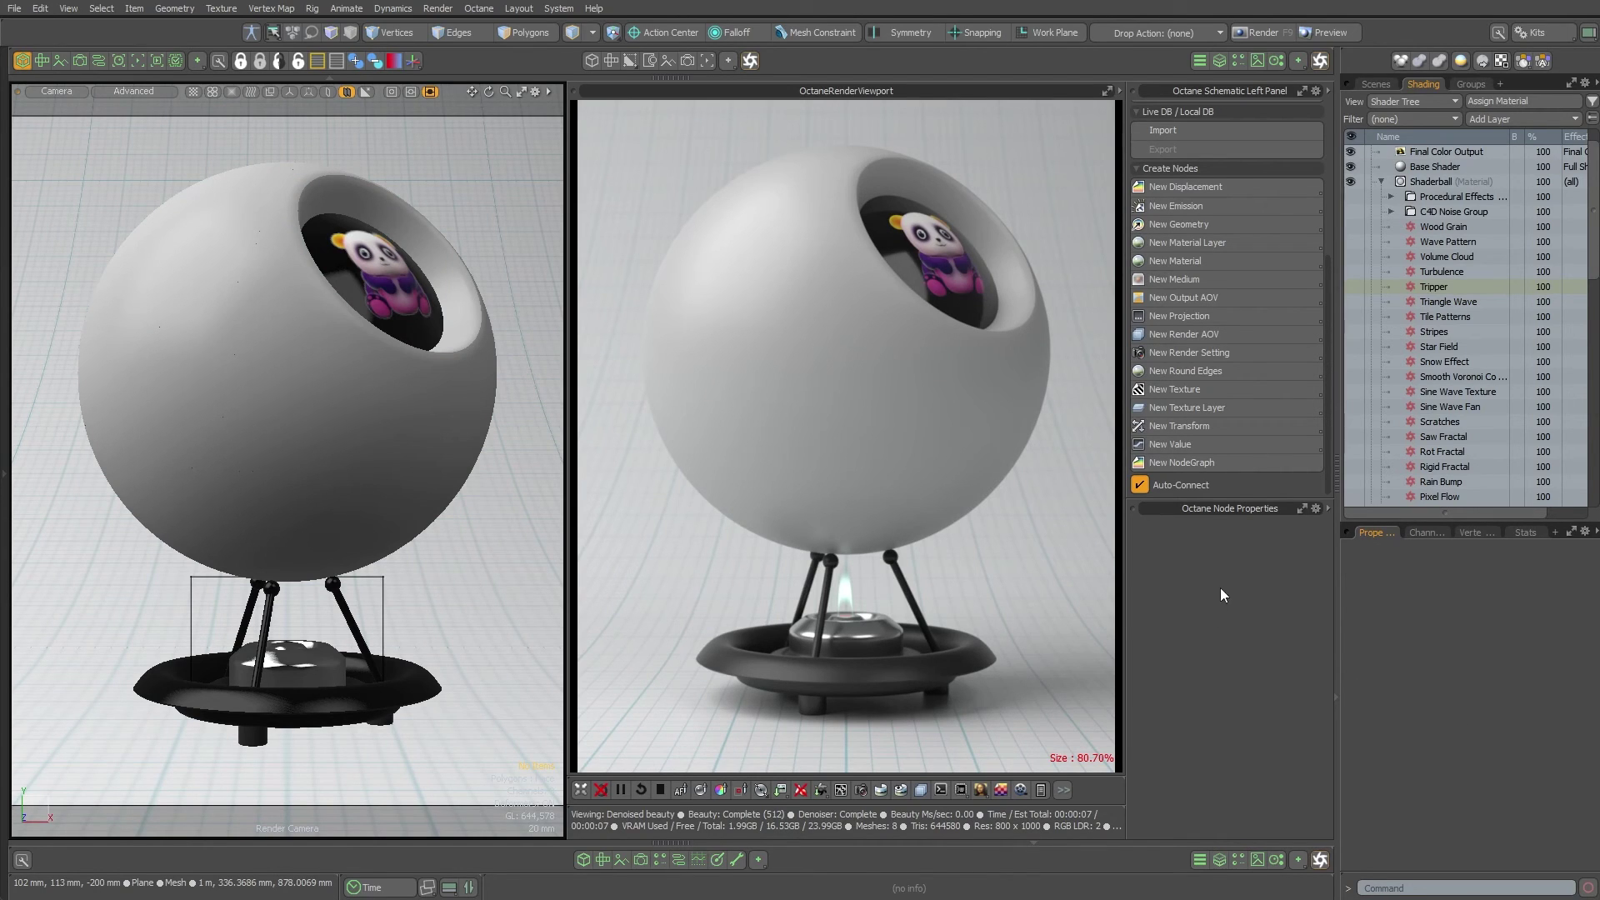
Turn on the Tripper texture layer of the Shaderball material and bring its input nodes into view in the schematic
left_click(1175, 390)
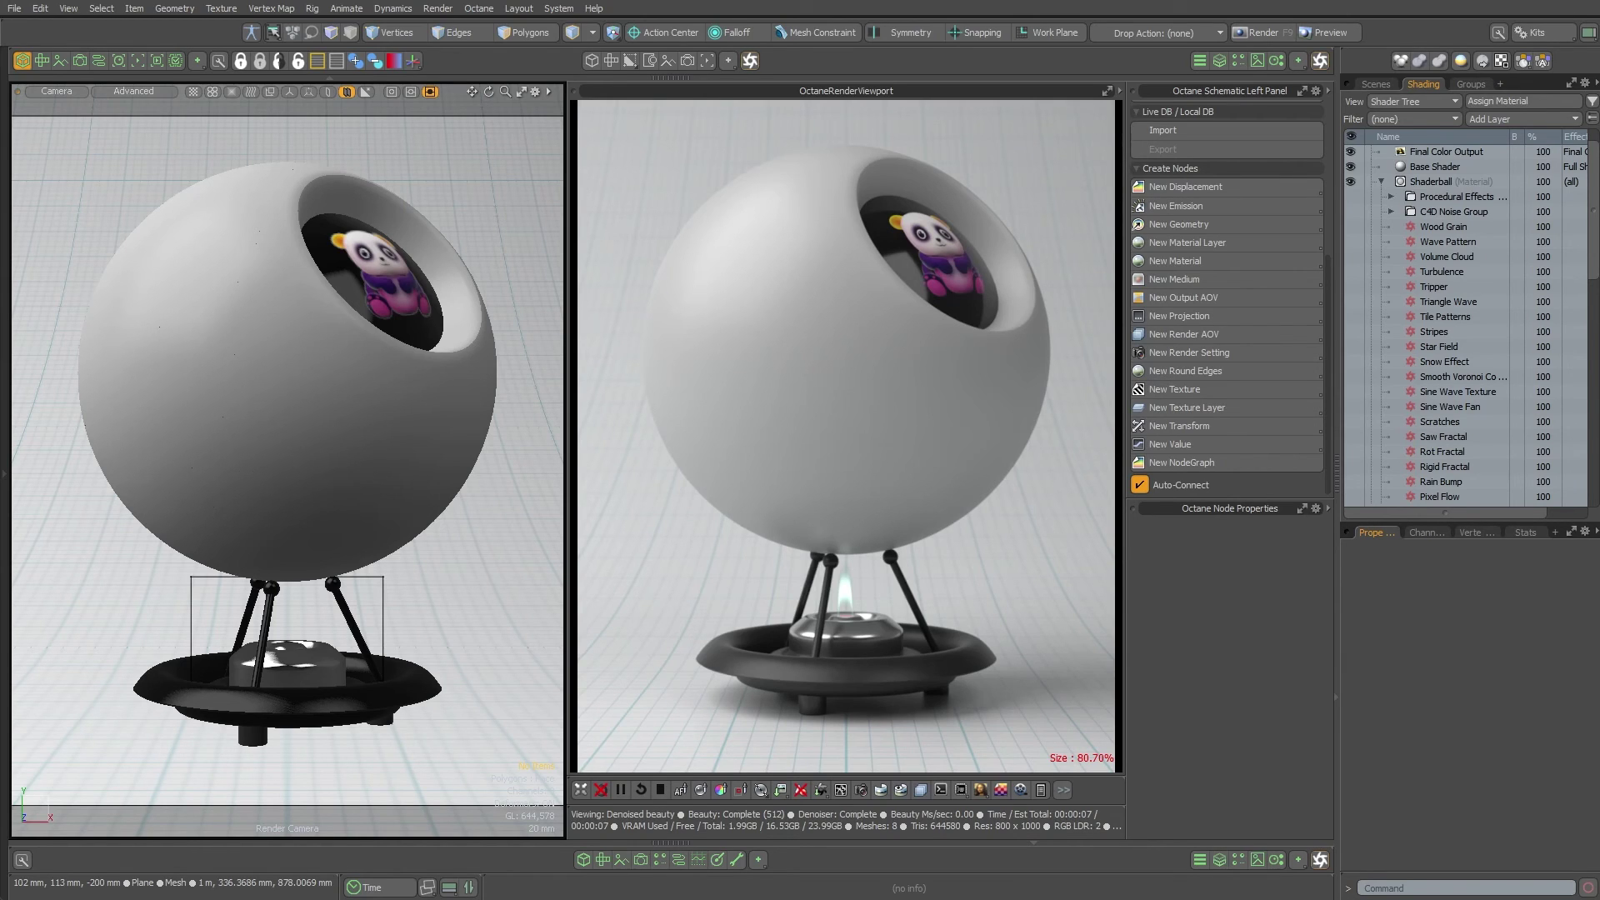
left_click(1350, 286)
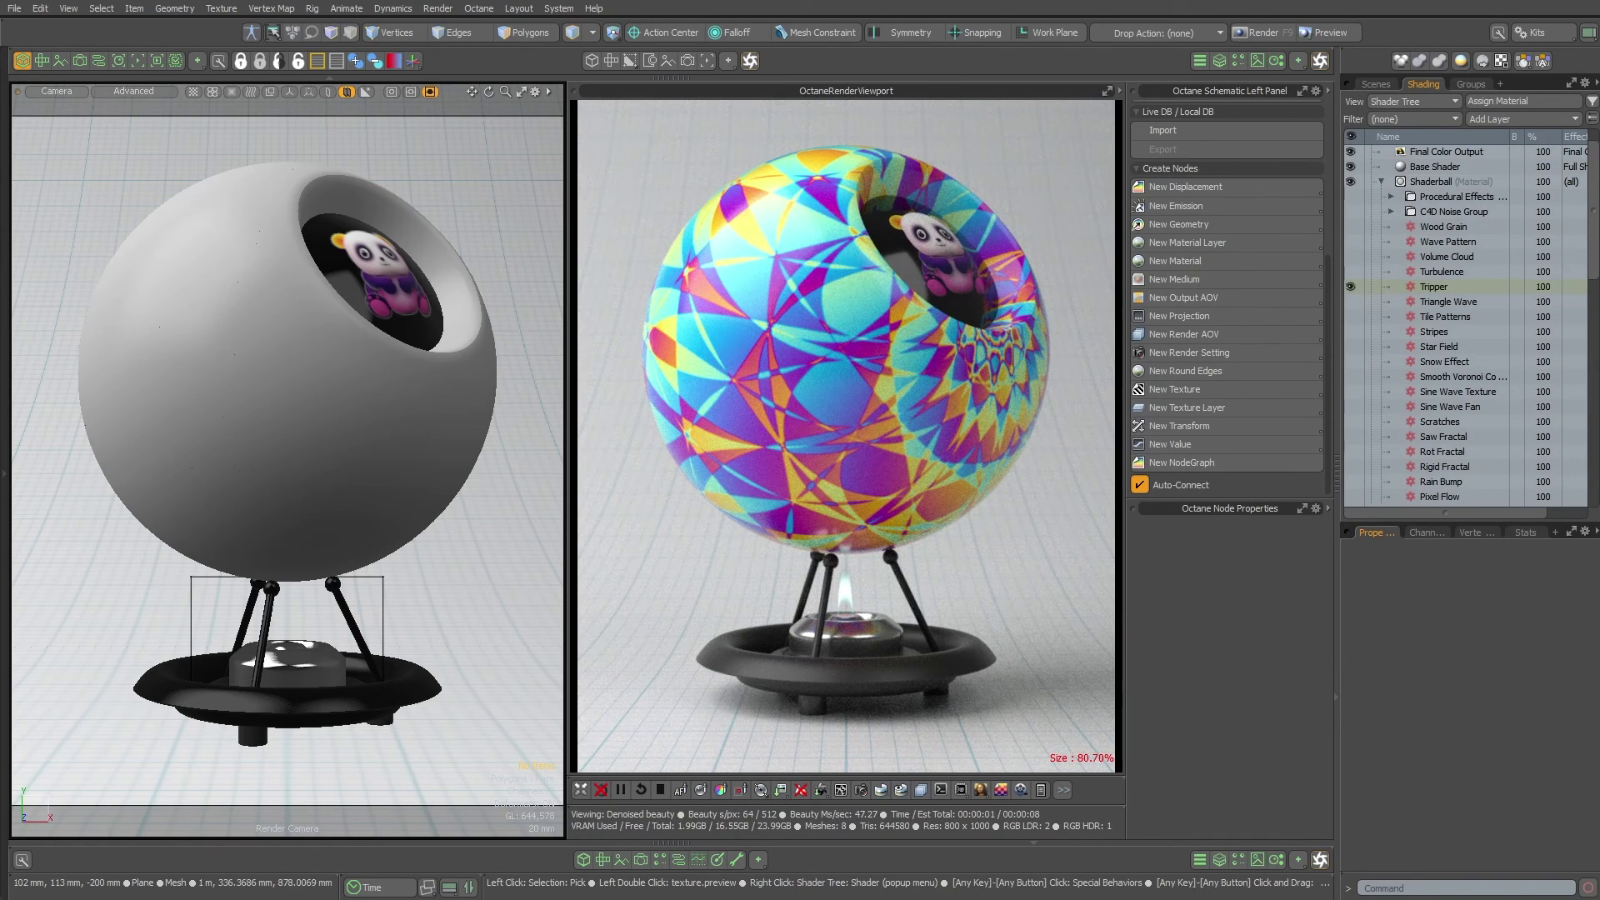
left_click(1433, 288)
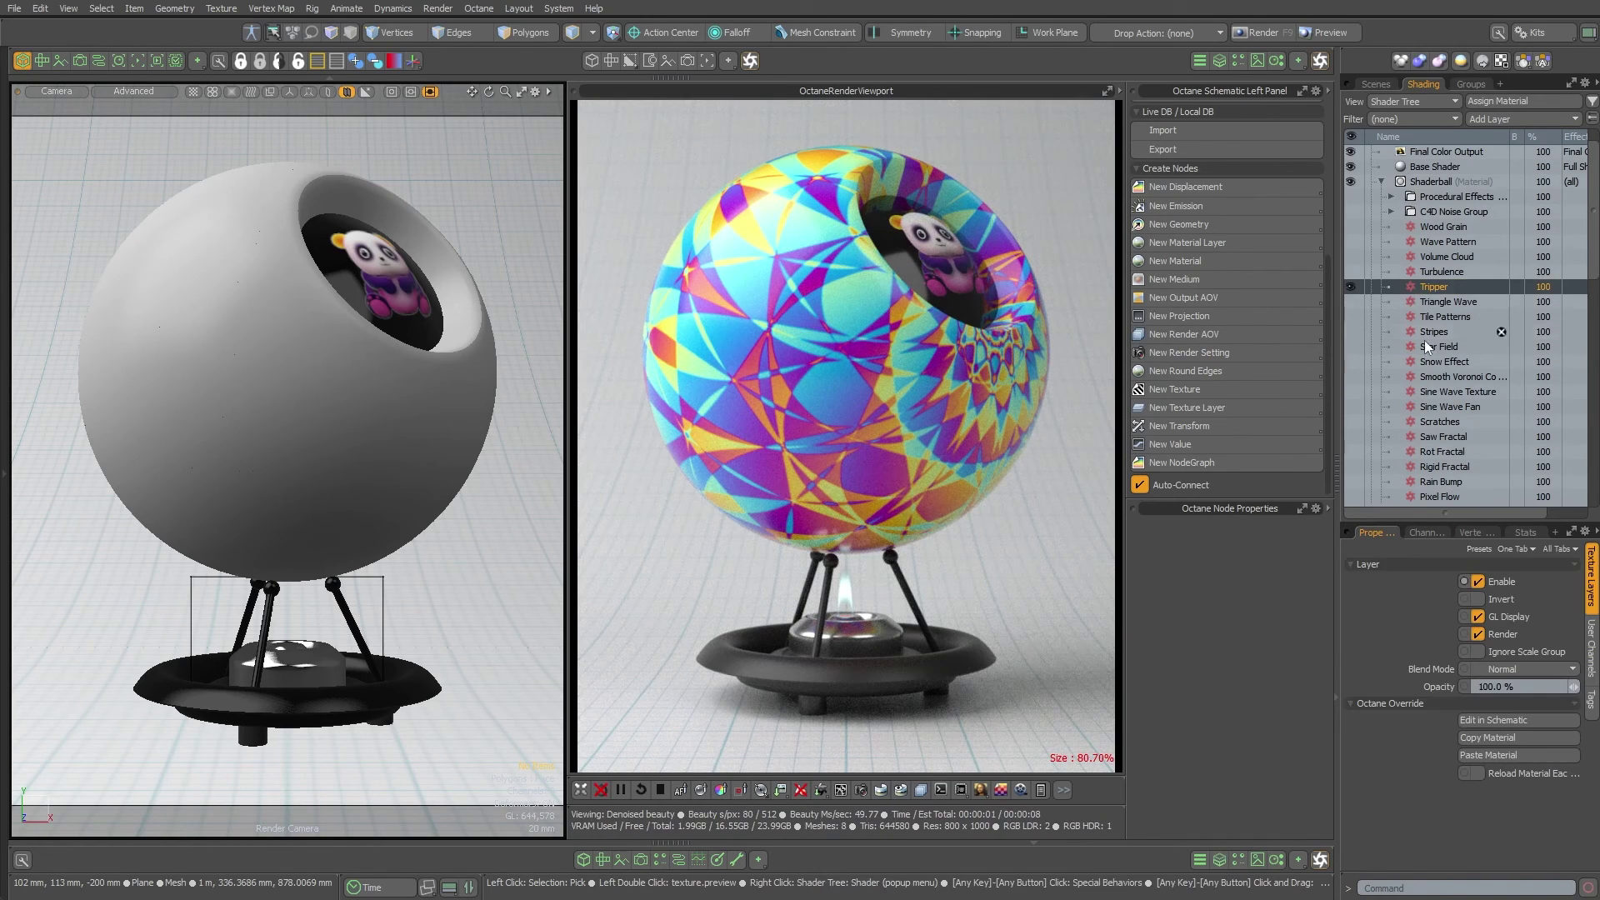
left_click(99, 61)
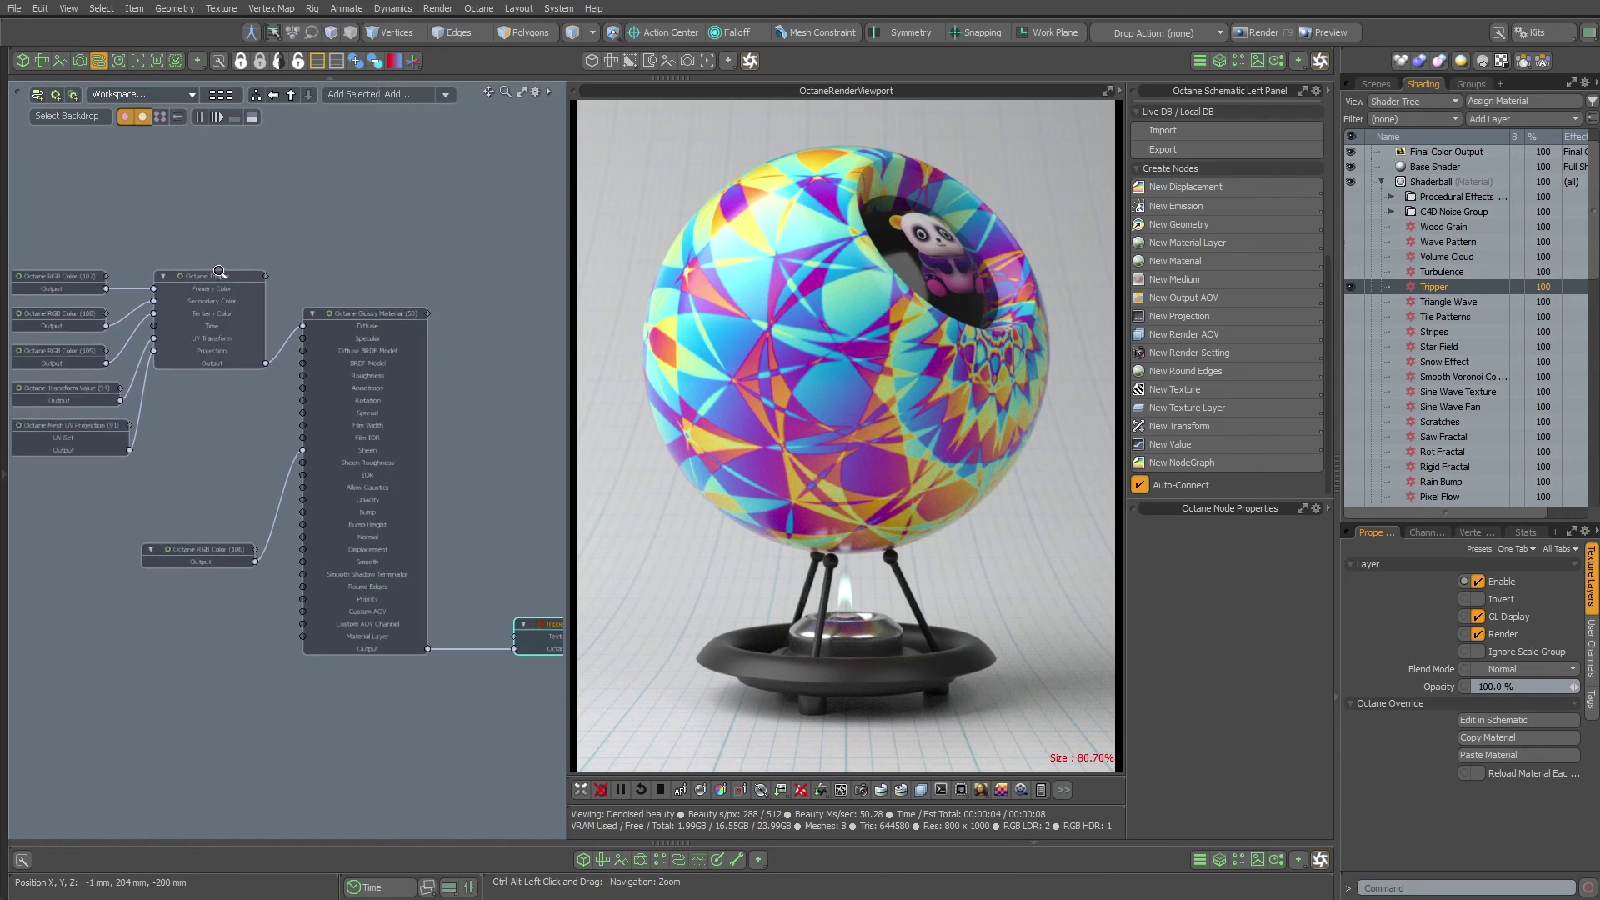
scroll(208, 275, "up", 5)
left_click_drag(267, 273, 588, 236, "alt+shift")
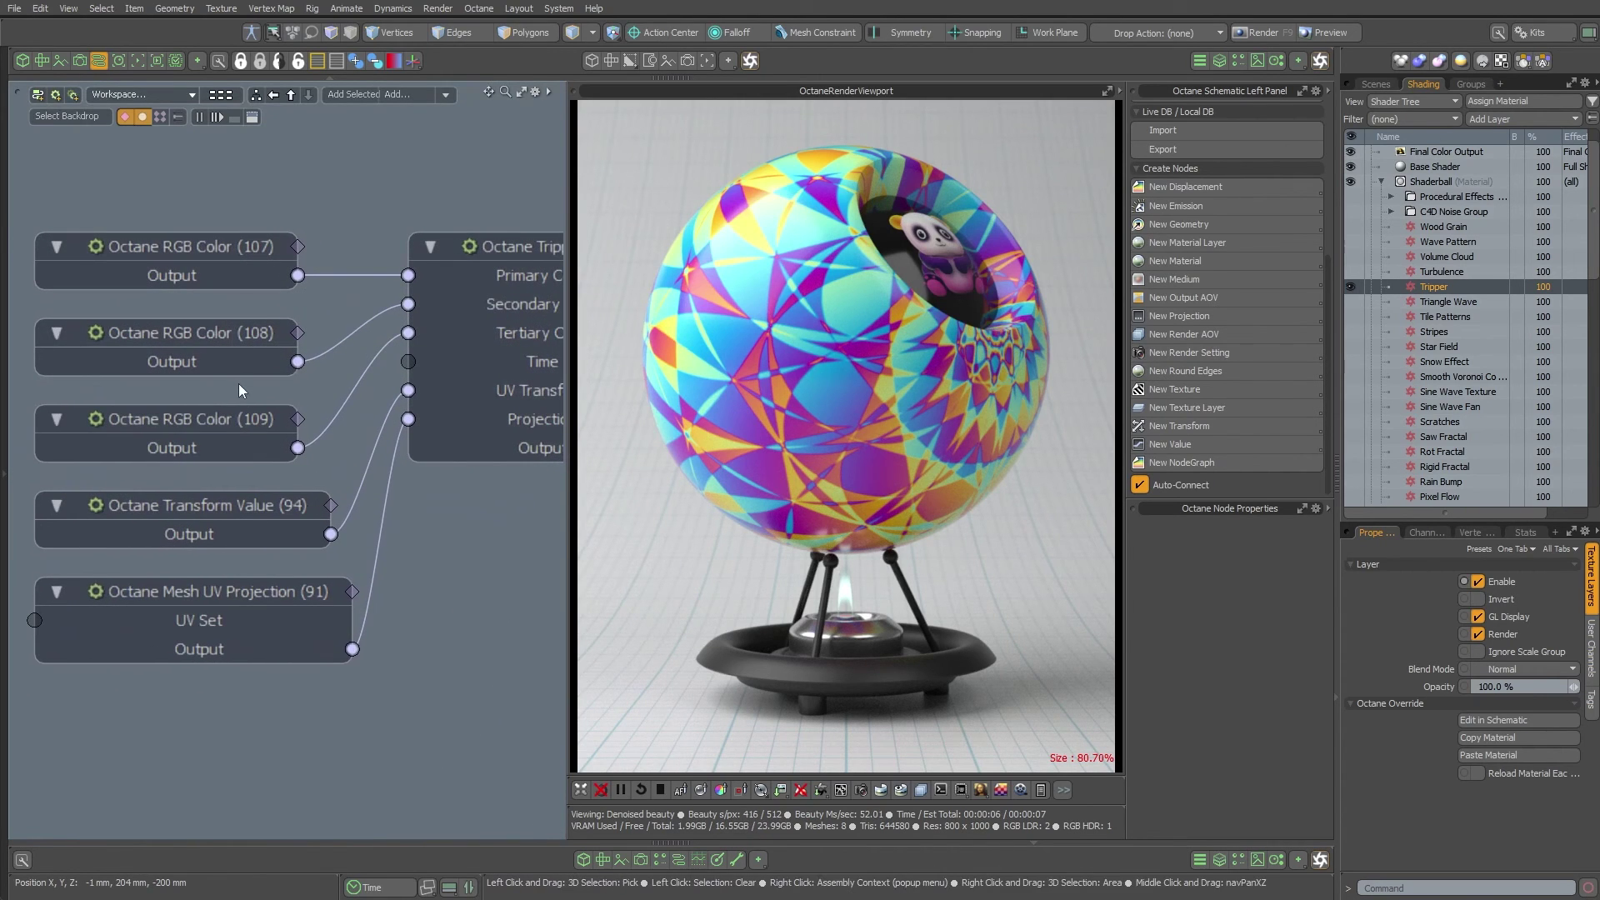
Set the scale of the Tripper texture's Transform Value node to 50% on X, Y and Z
left_click(219, 505)
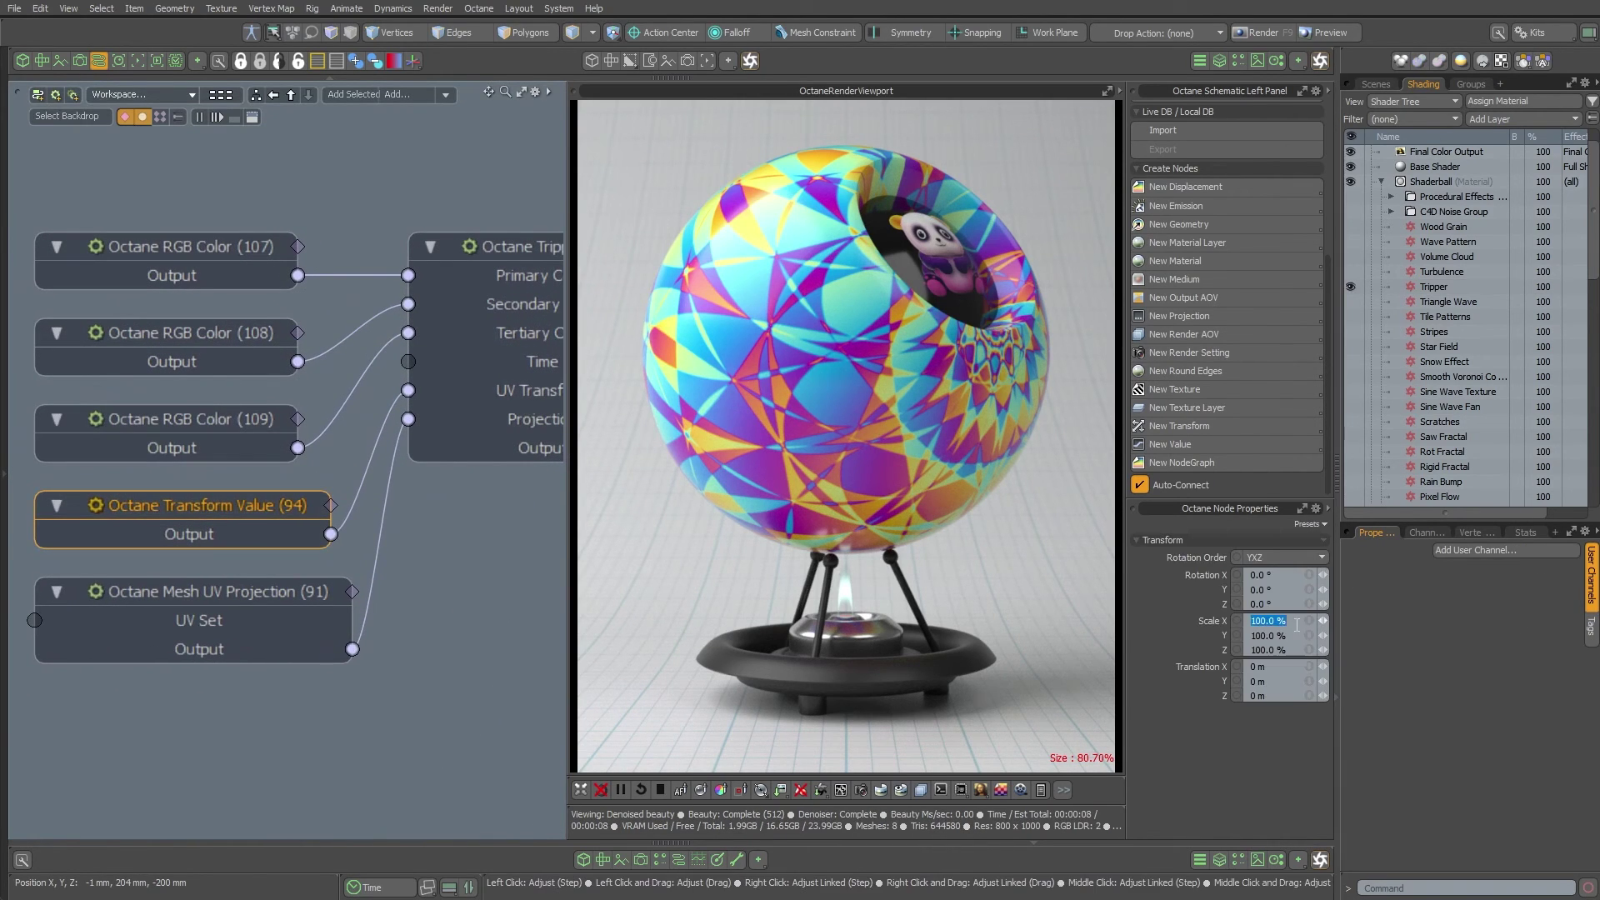
type("50")
key("Return")
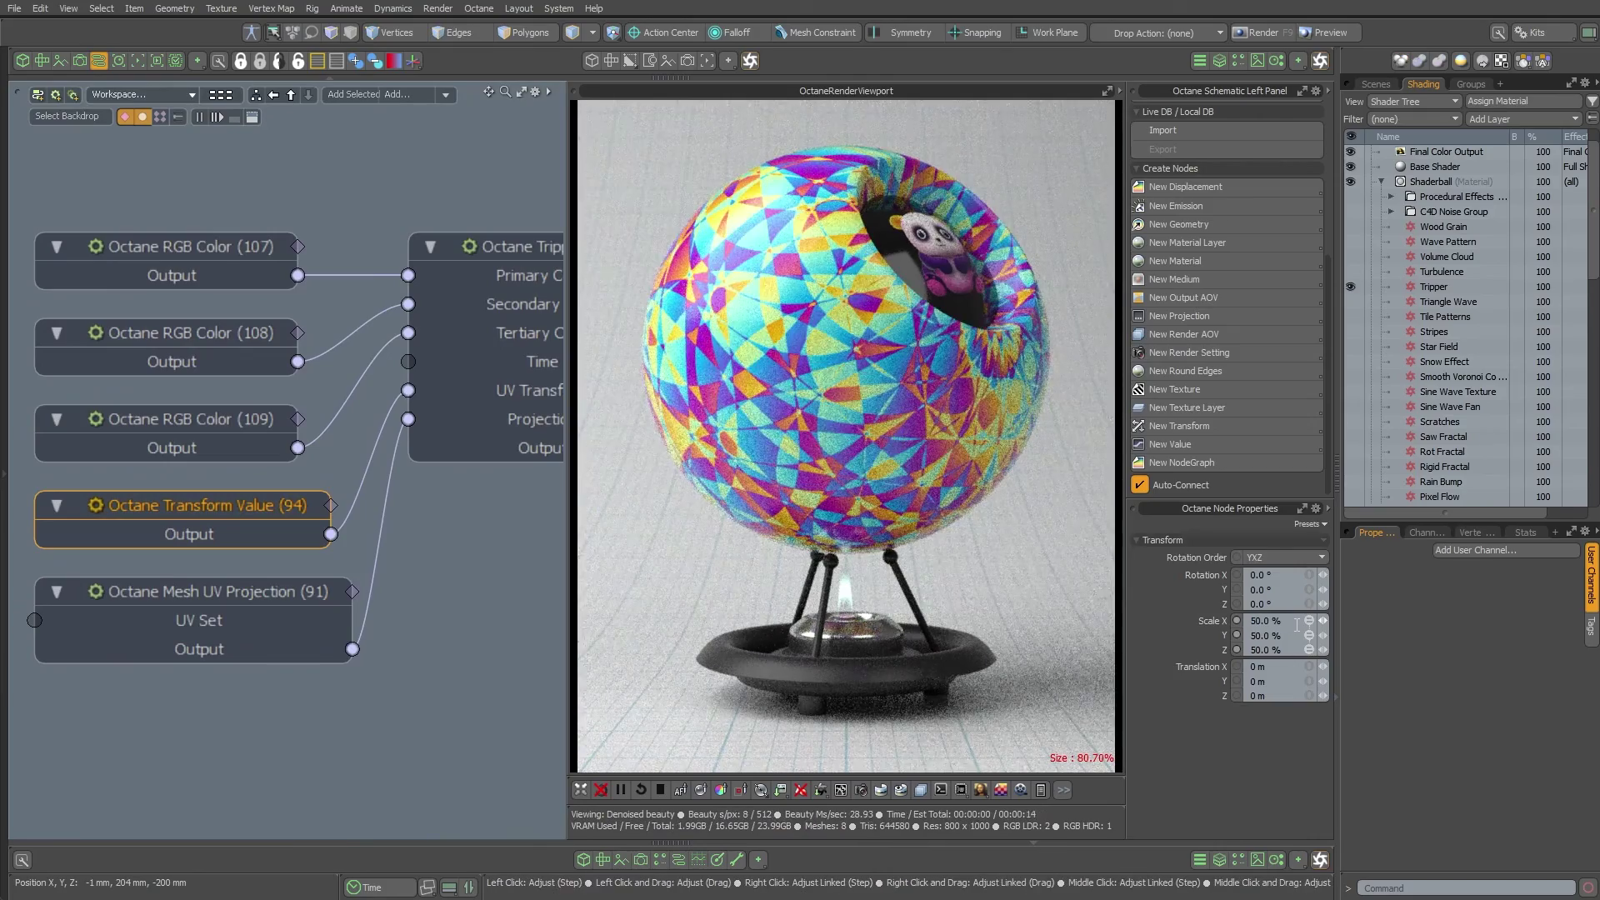
Change the RGB Color node feeding Tripper's secondary color to a pinkish red of 1.0, 0.0, 0.33
left_click(223, 341)
left_click(1225, 557)
left_click(921, 465)
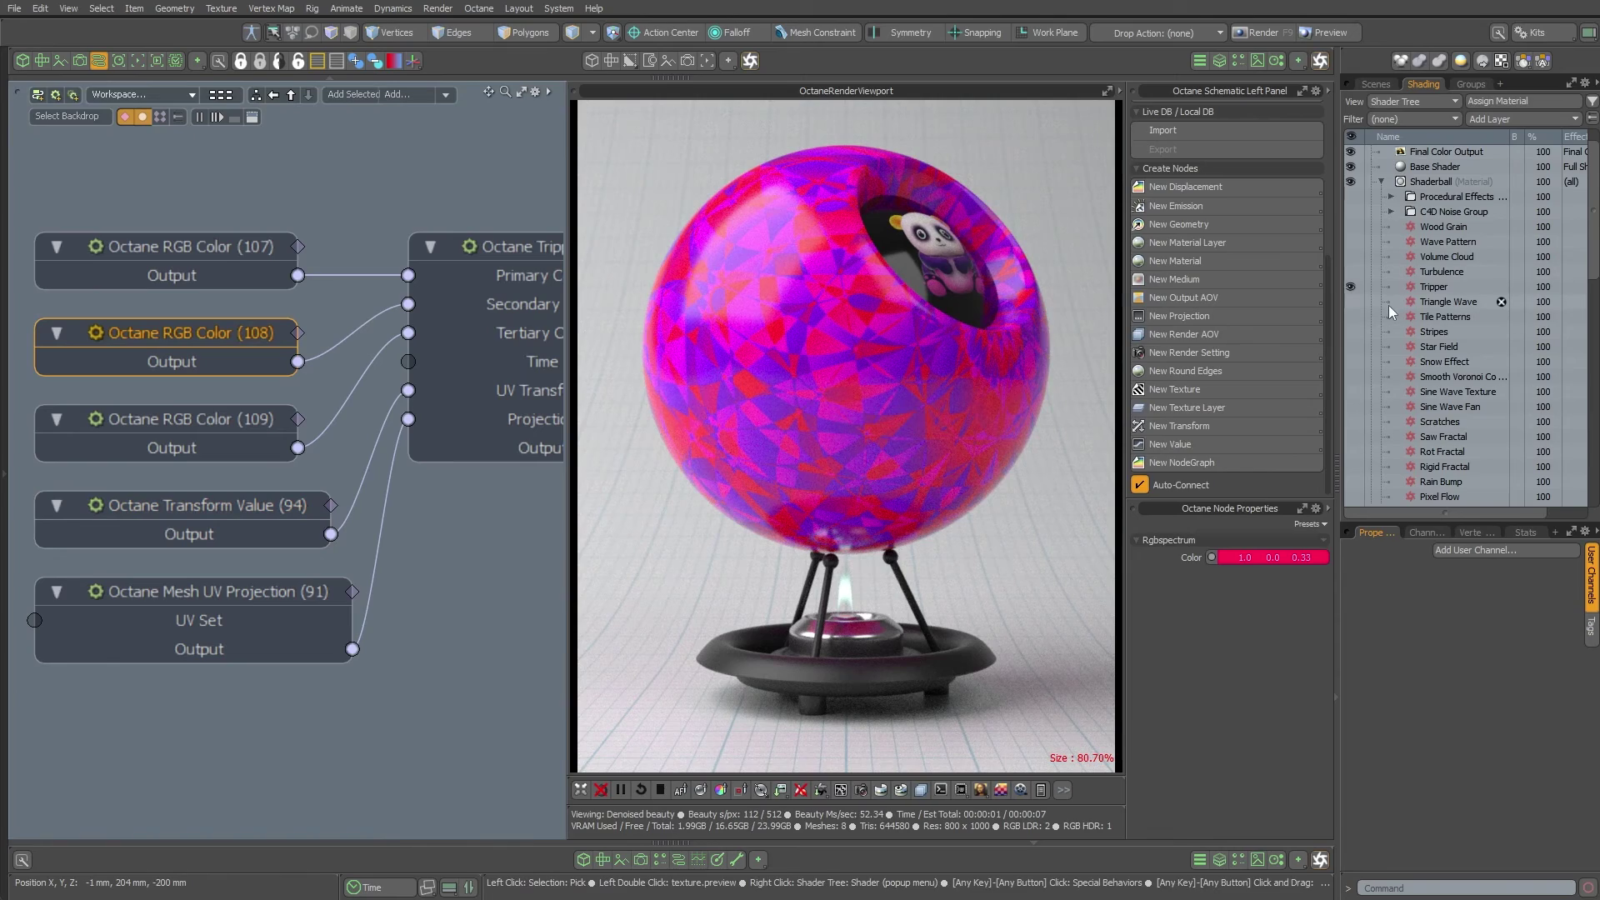
Hide the Tripper layer and preview the Iridescent and Hegeslag textures on the shaderball one at a time
left_click(1351, 287)
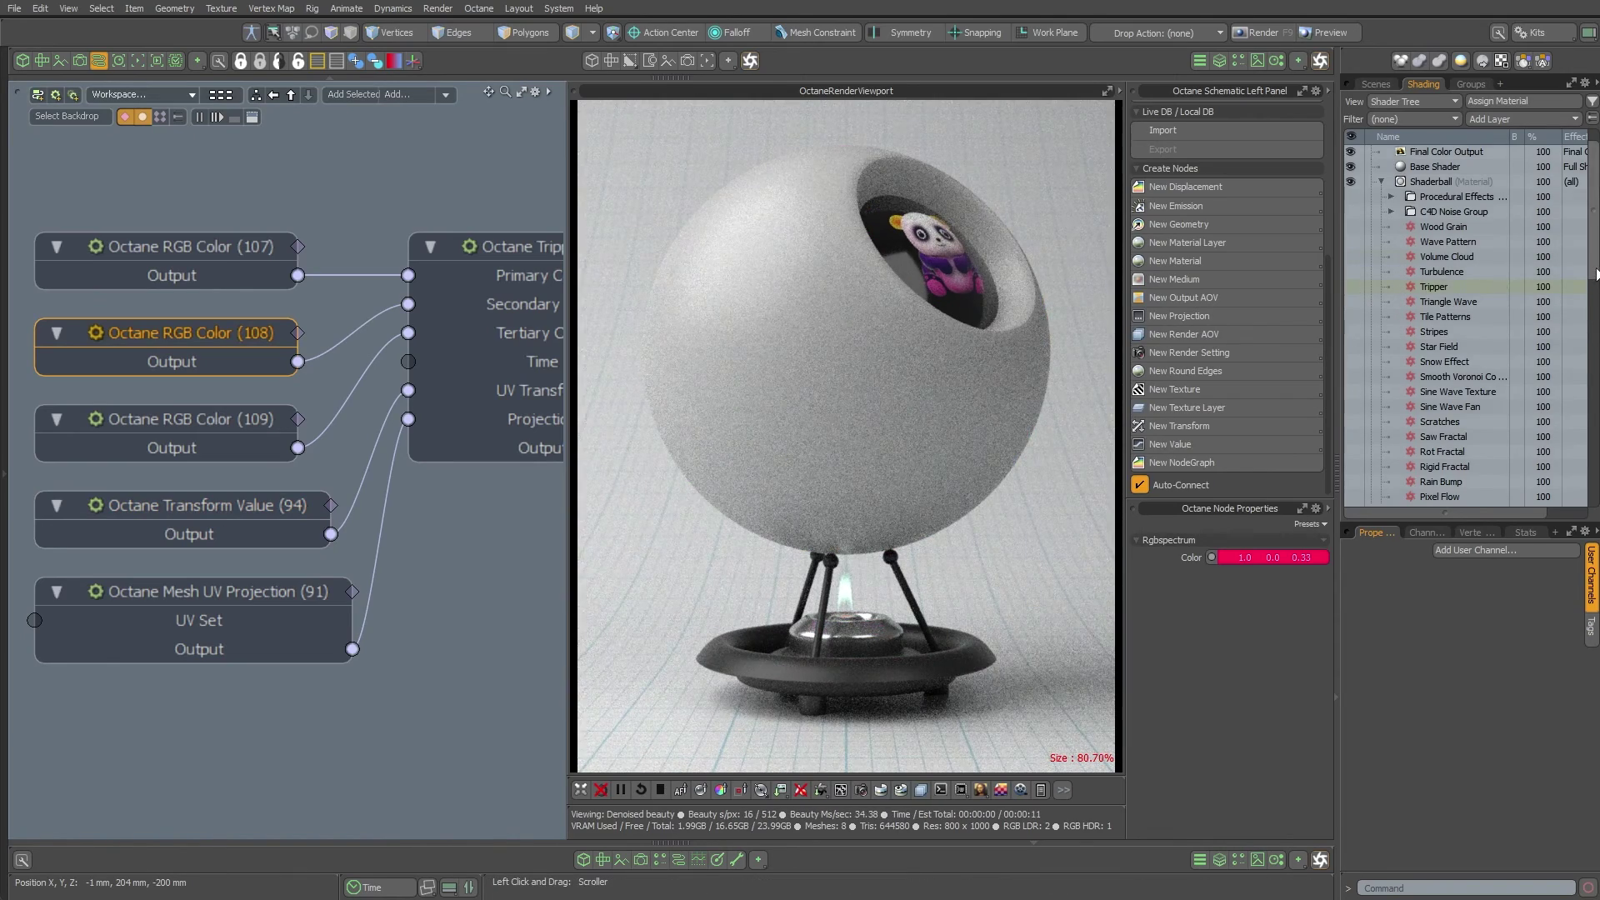
scroll(1466, 350, "down", 5)
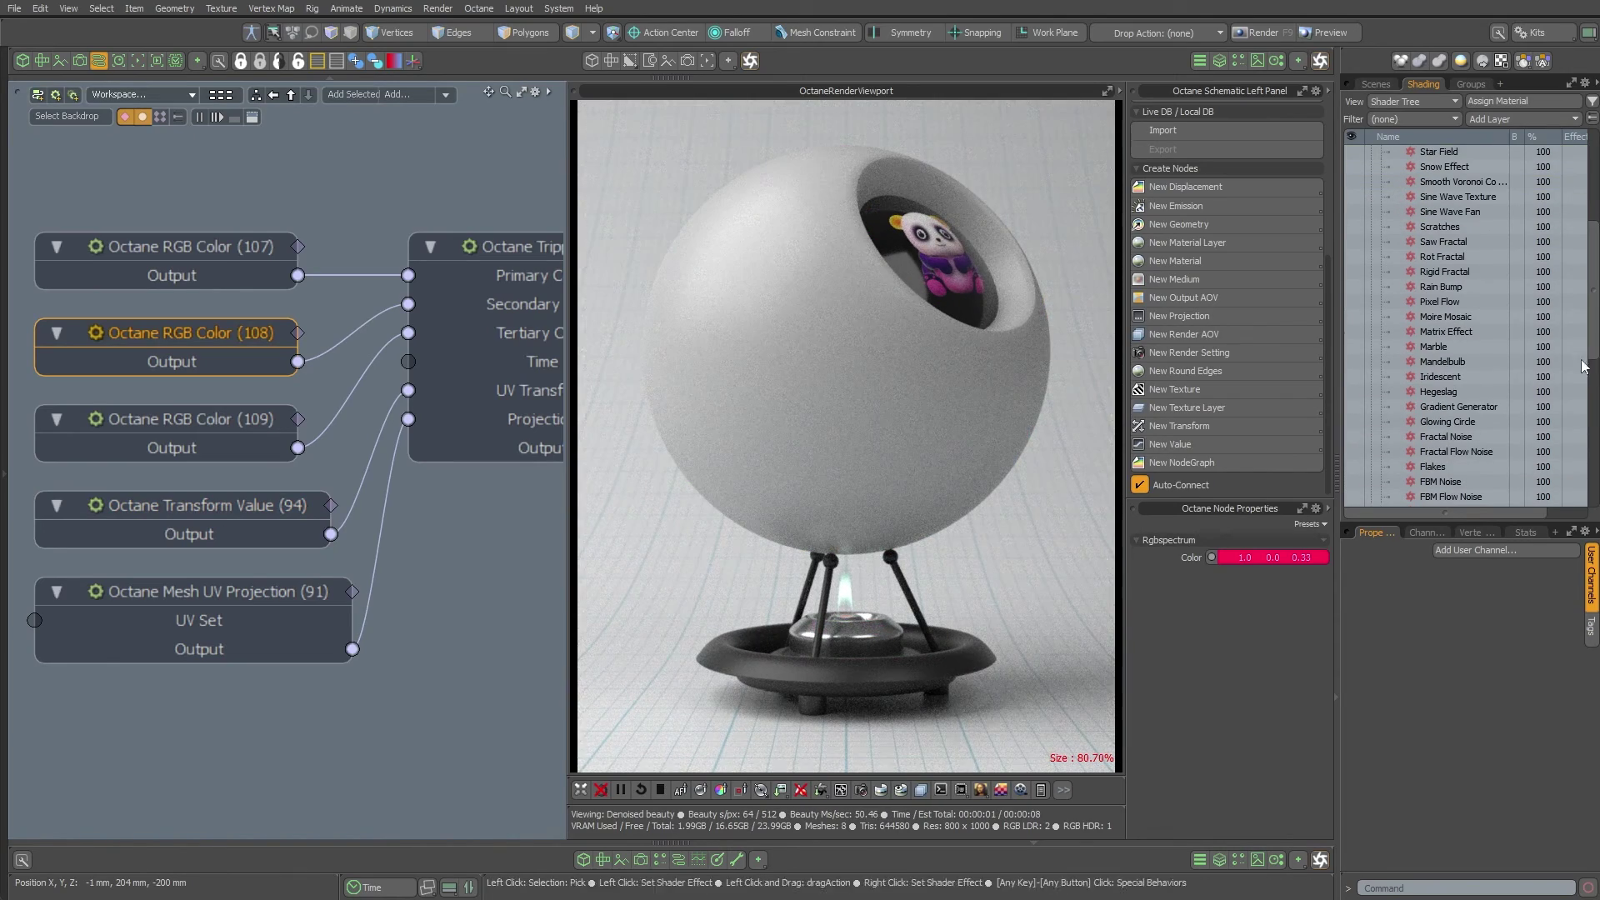
left_click(1351, 376)
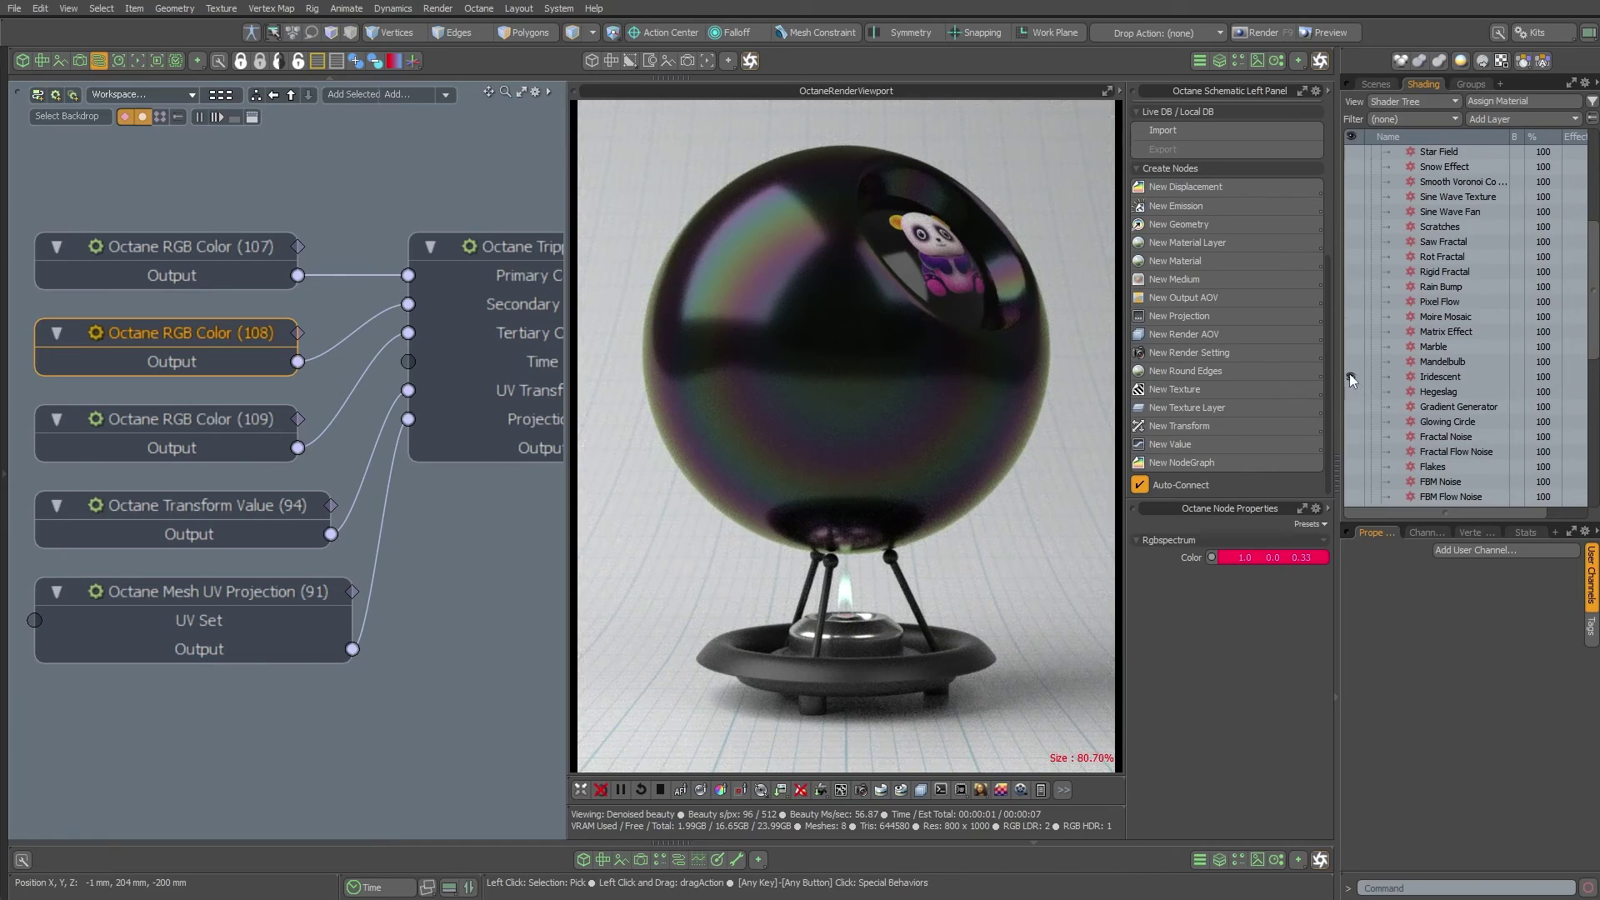
left_click(1351, 377)
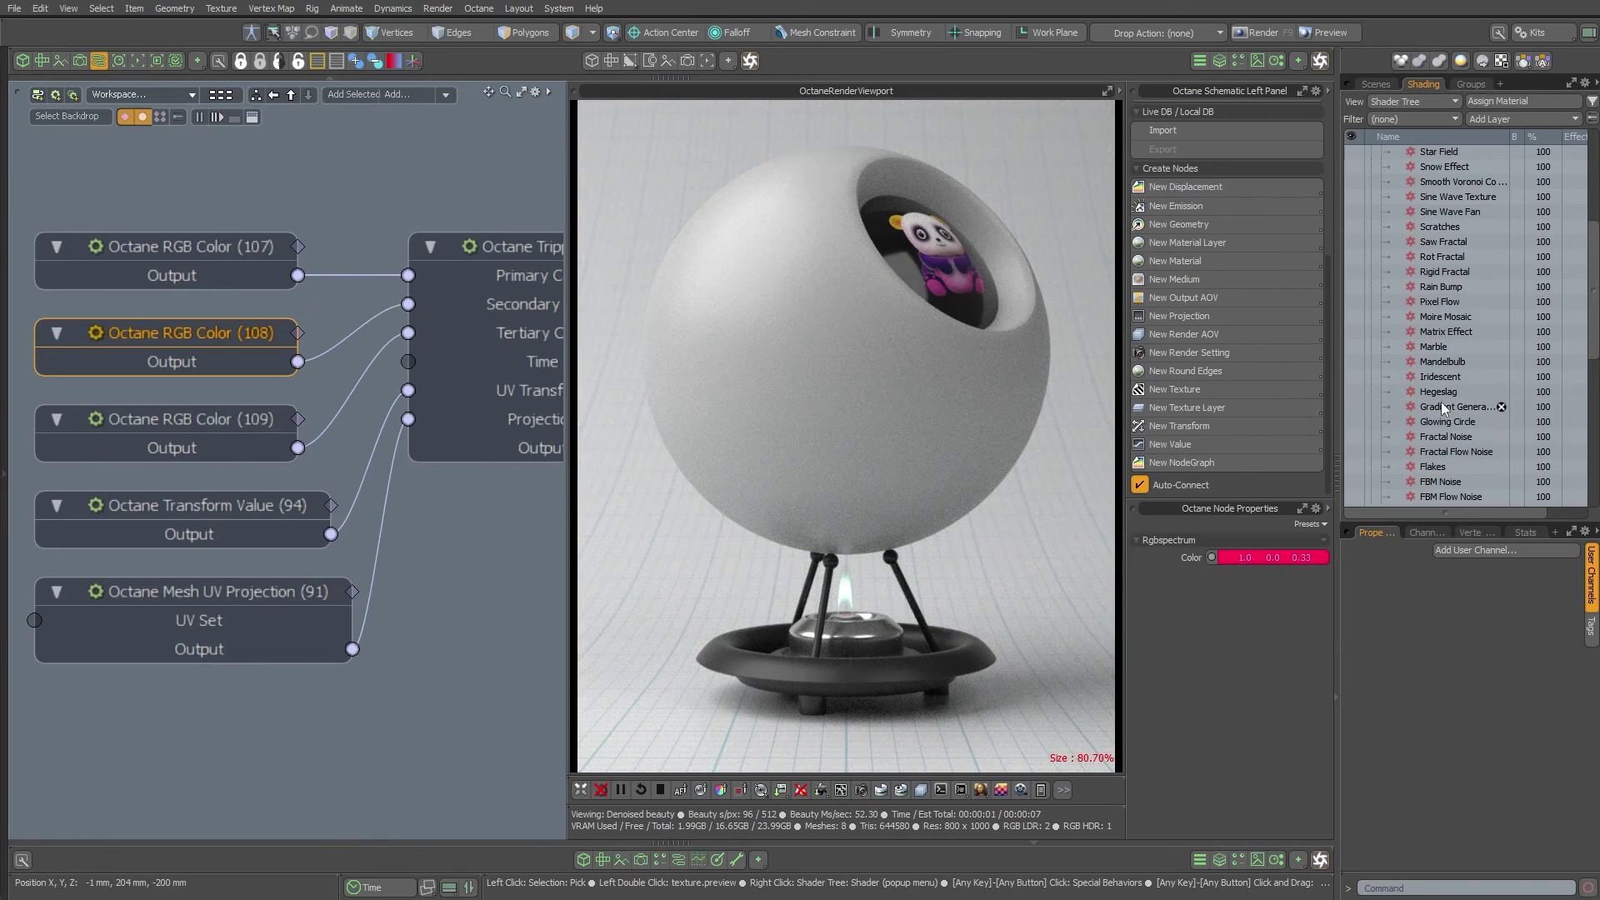
left_click(1350, 392)
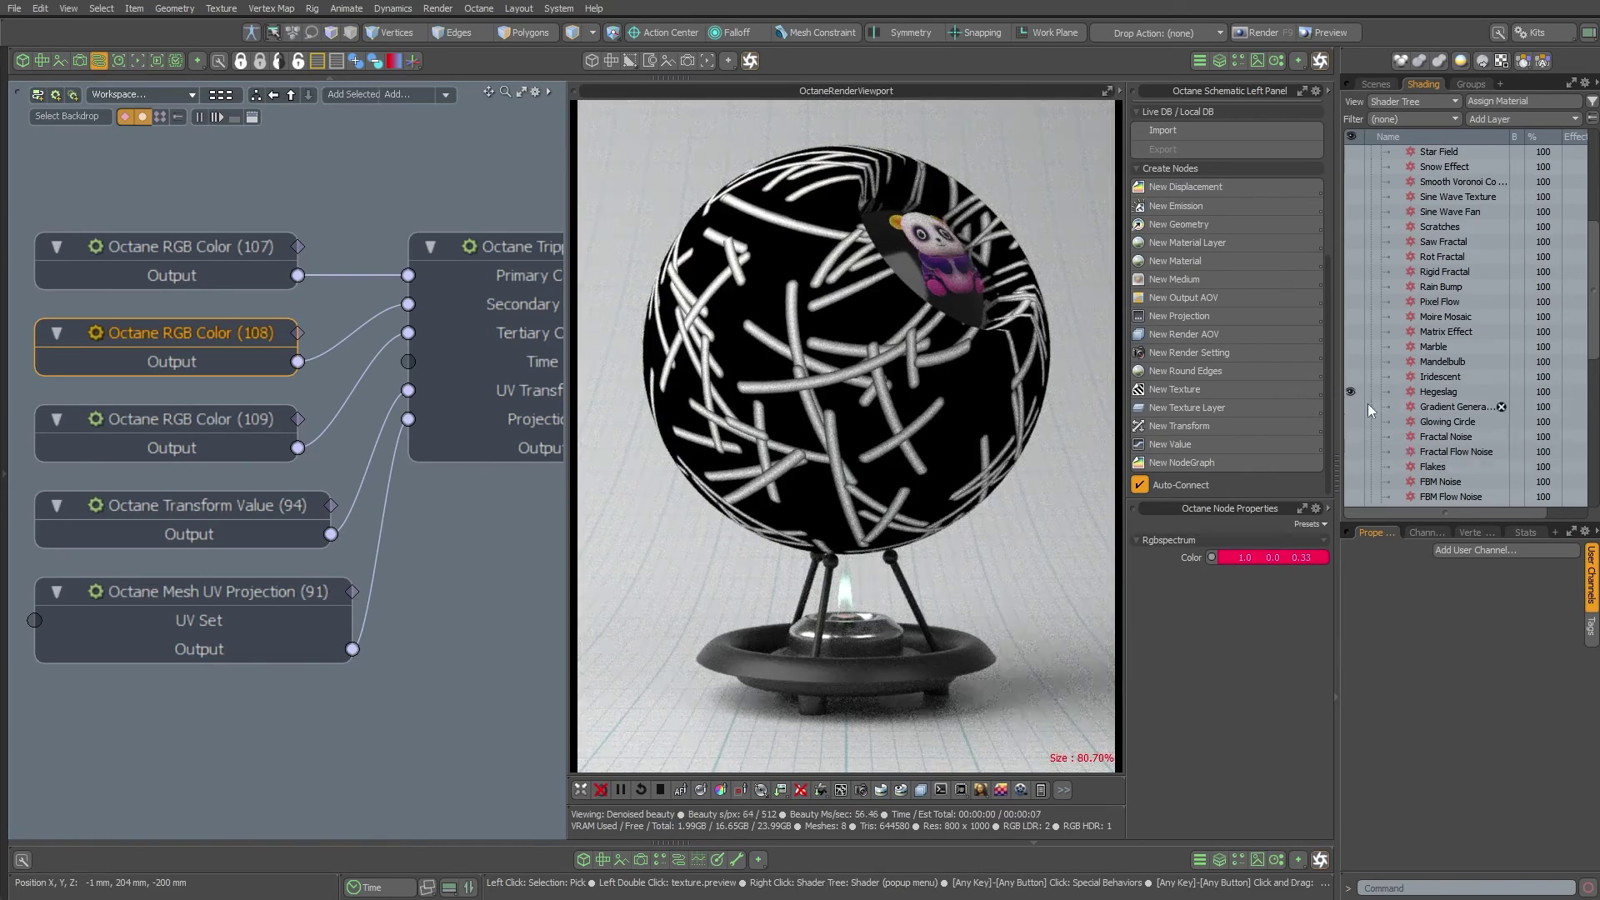
left_click(1350, 391)
Turn on the C4D Noise Group in the shader tree and expand it to list its noise textures
scroll(1387, 250, "up", 5)
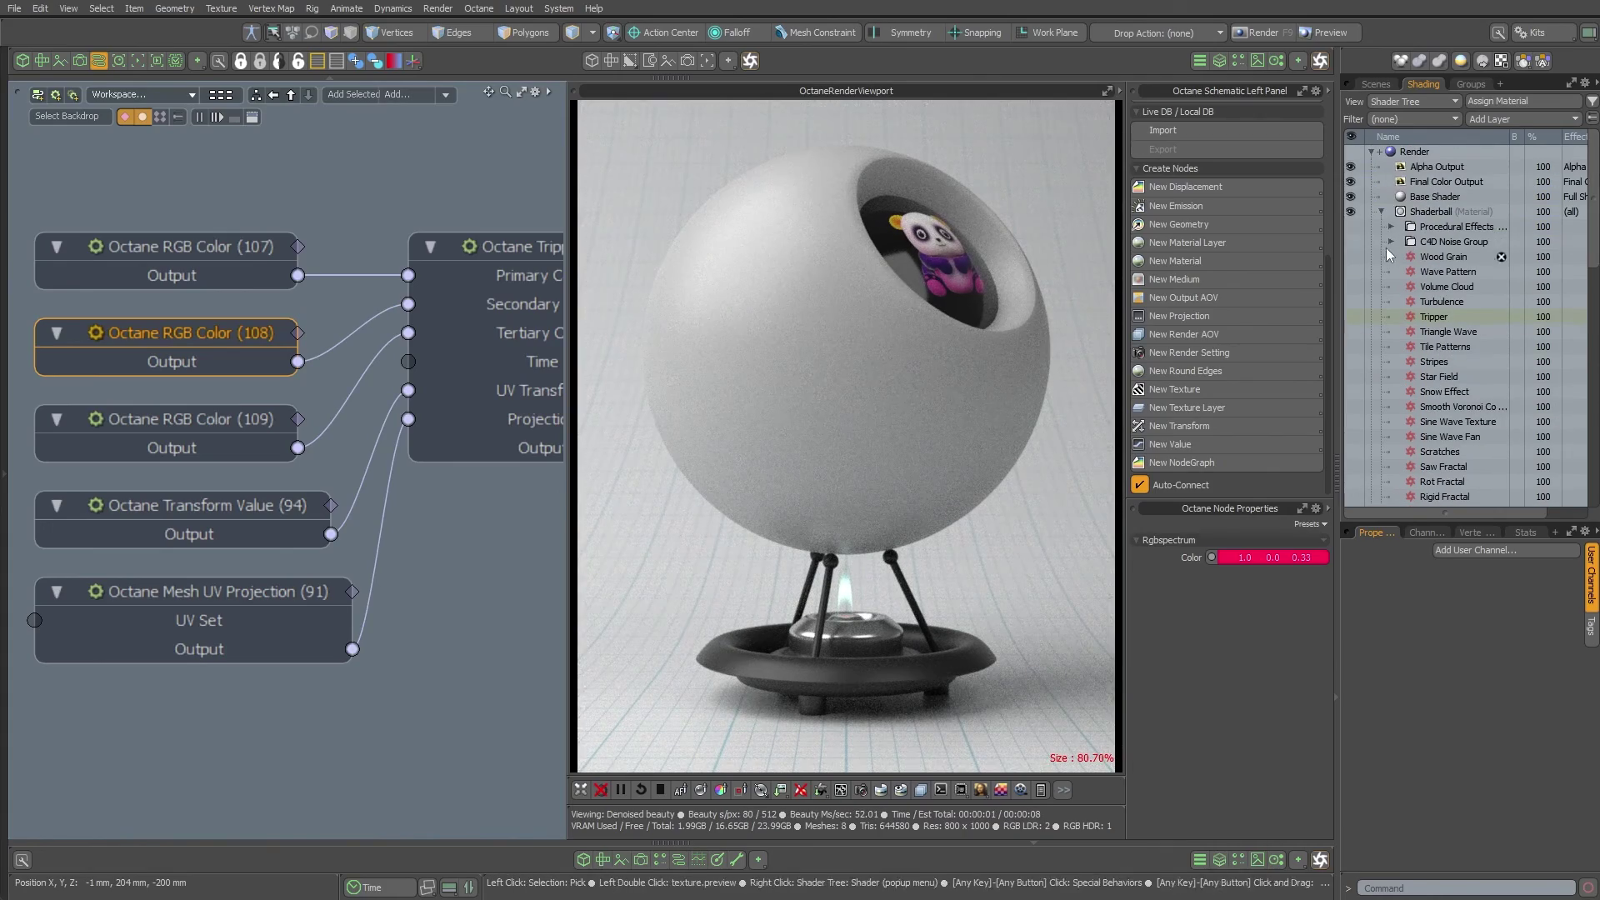
left_click(1351, 241)
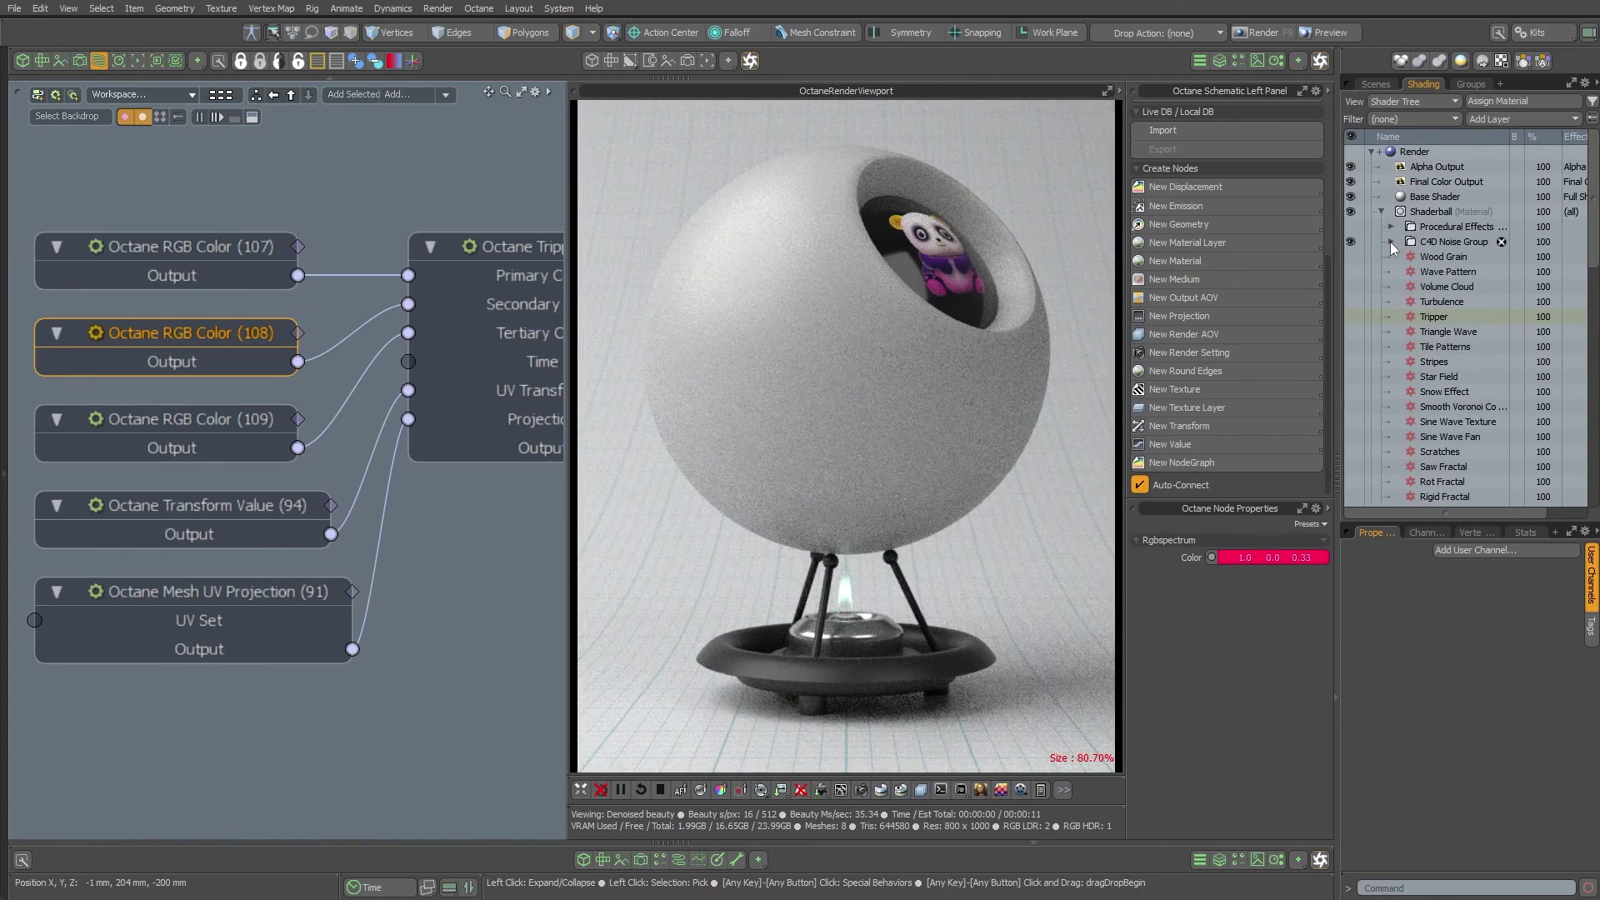
left_click(1390, 242)
scroll(1461, 221, "down", 3)
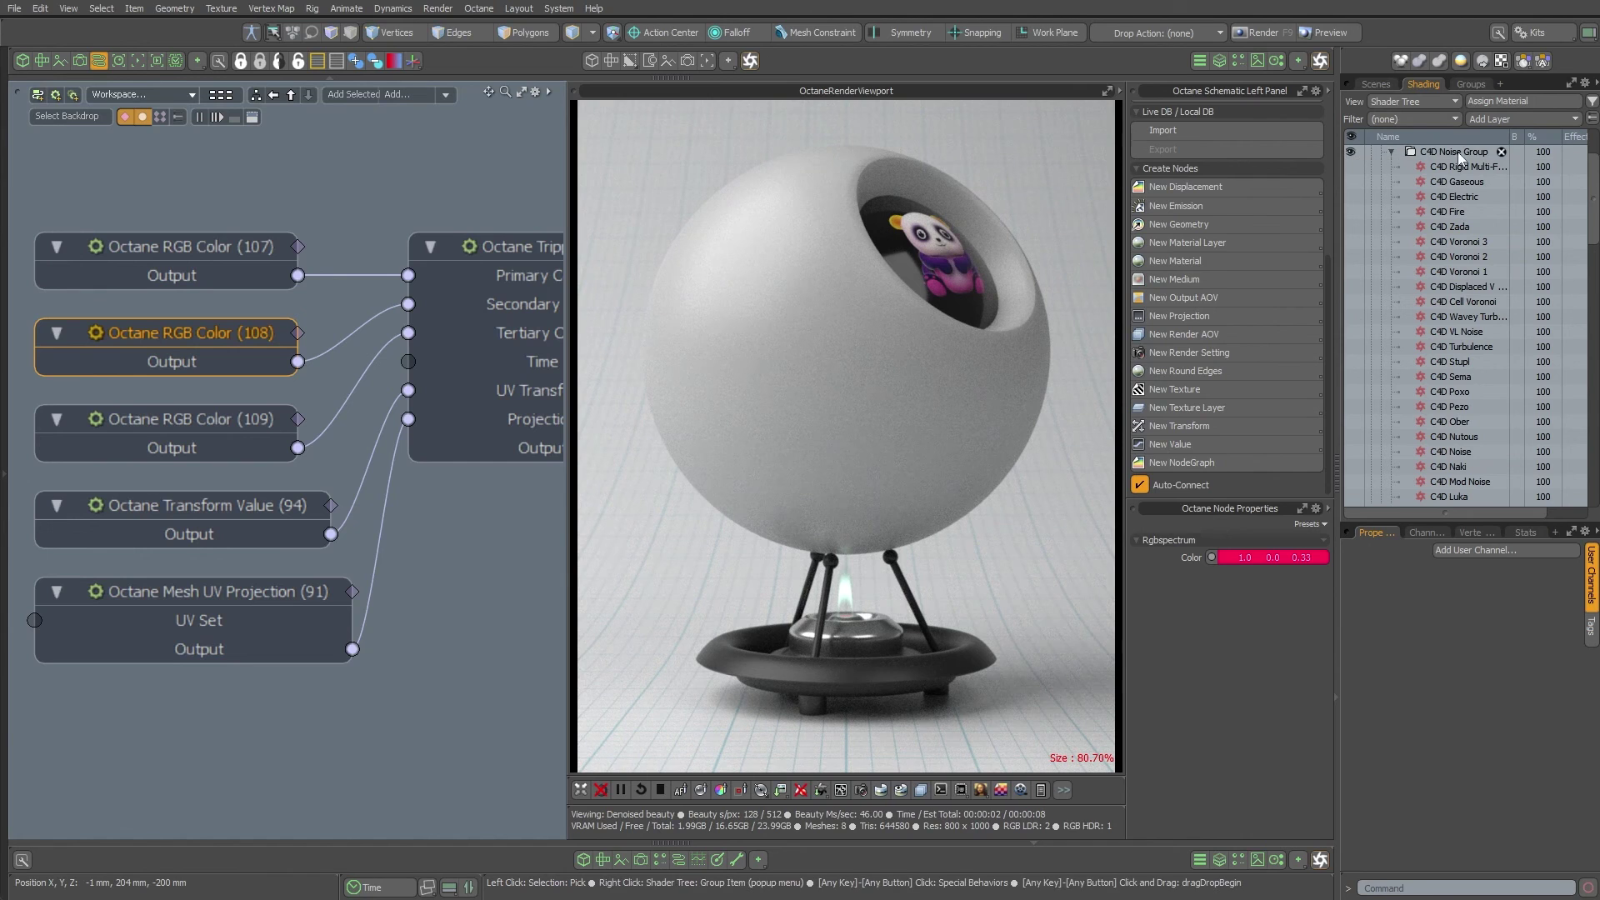
Turn on the C4D Luka, C4D Ober and C4D Sema noise layers in succession to preview them on the shaderball
left_click_drag(1595, 223, 1595, 276)
scroll(1467, 347, "up", 1)
left_click(1350, 347)
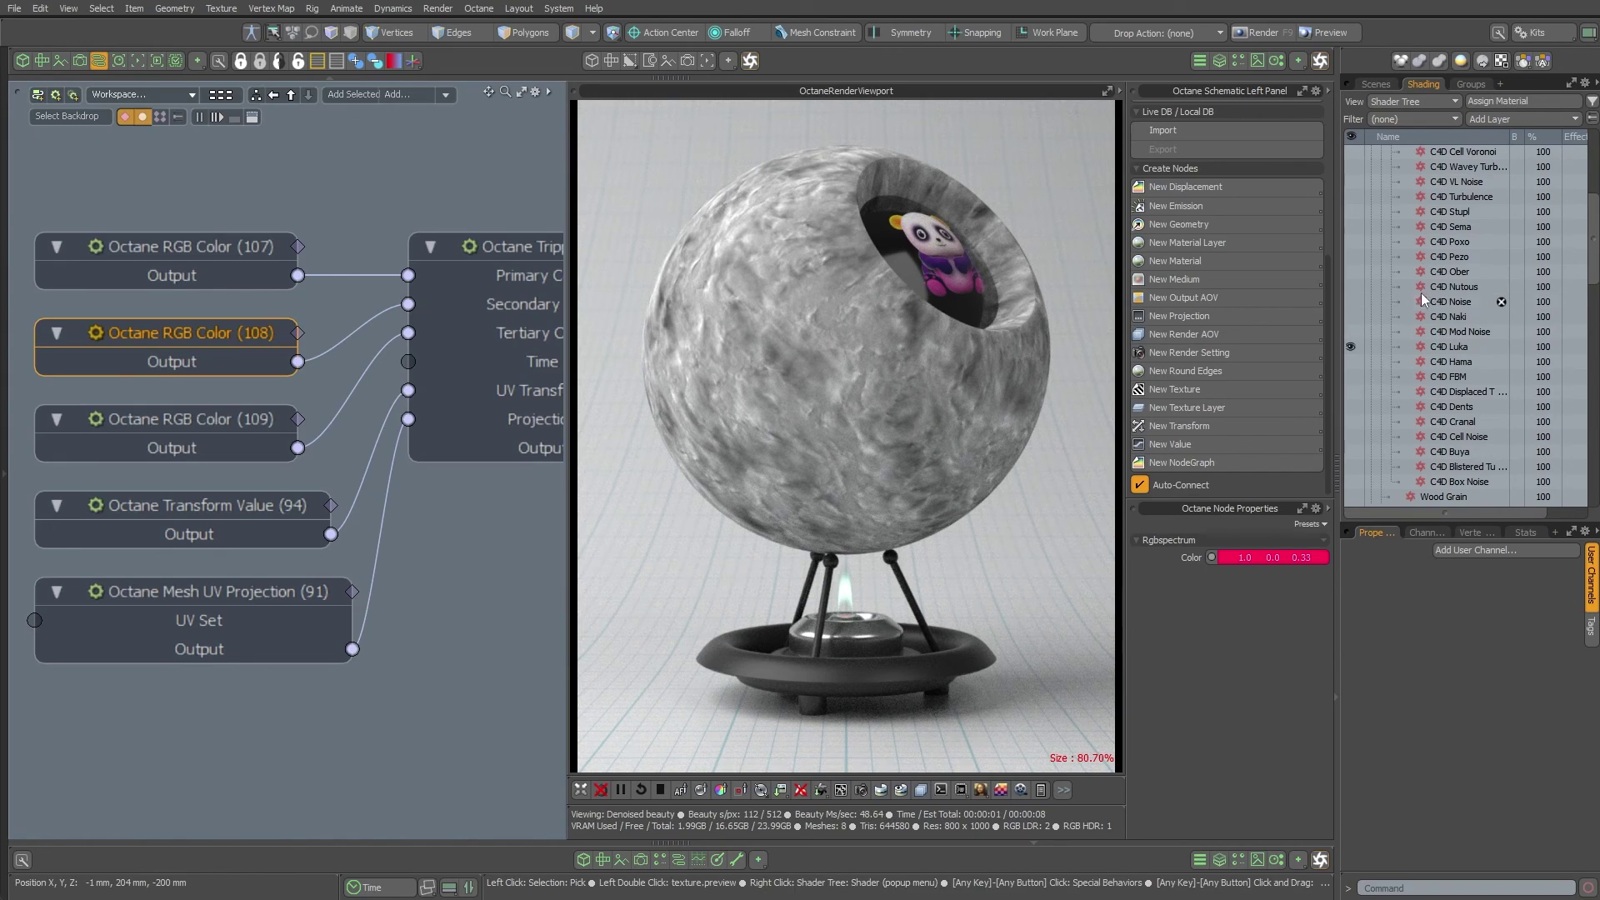
left_click(1350, 271)
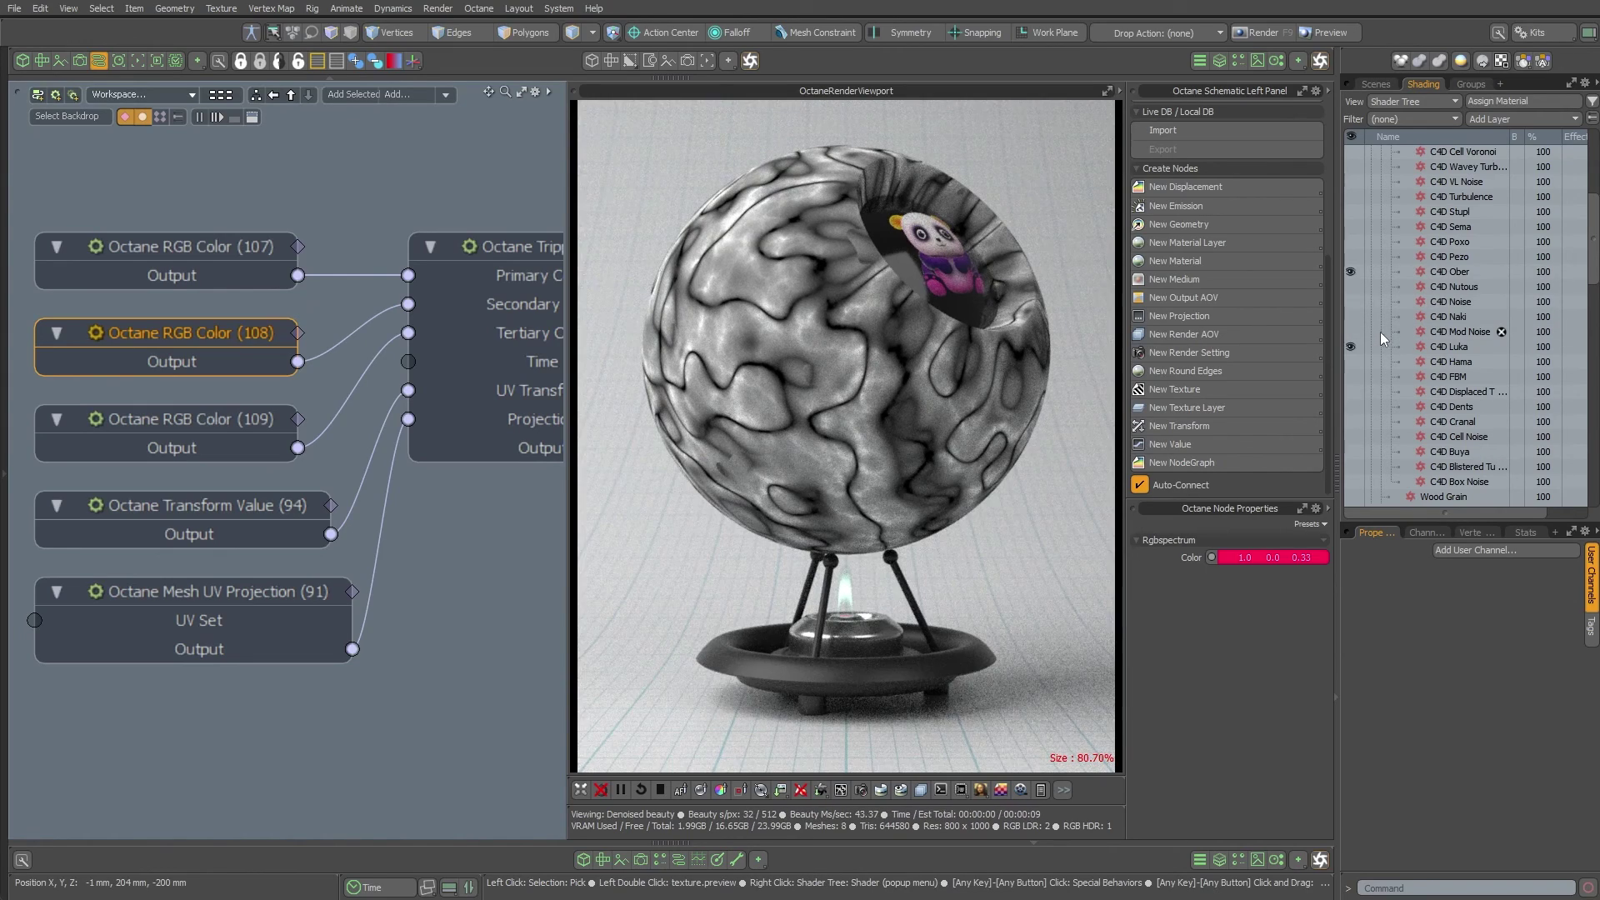
left_click(1351, 227)
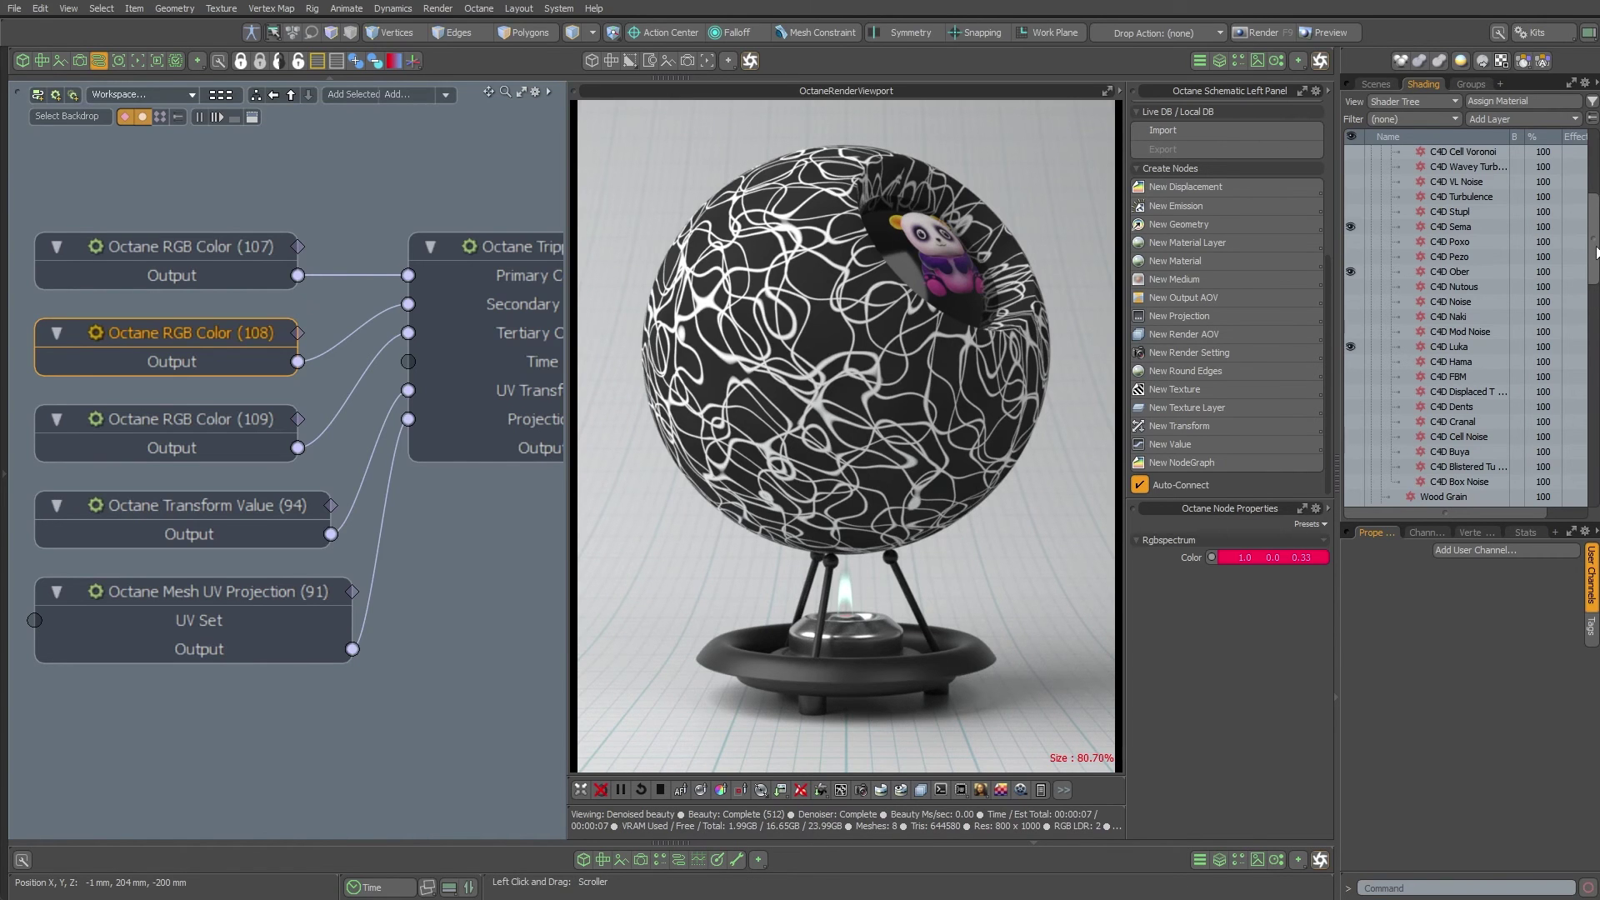
Collapse and hide the C4D Noise Group, and show the Procedural Effects group with its layers expanded
left_click_drag(1594, 295, 1593, 162)
left_click(1391, 240)
left_click(1351, 241)
left_click(1391, 226)
scroll(1407, 242, "down", 2)
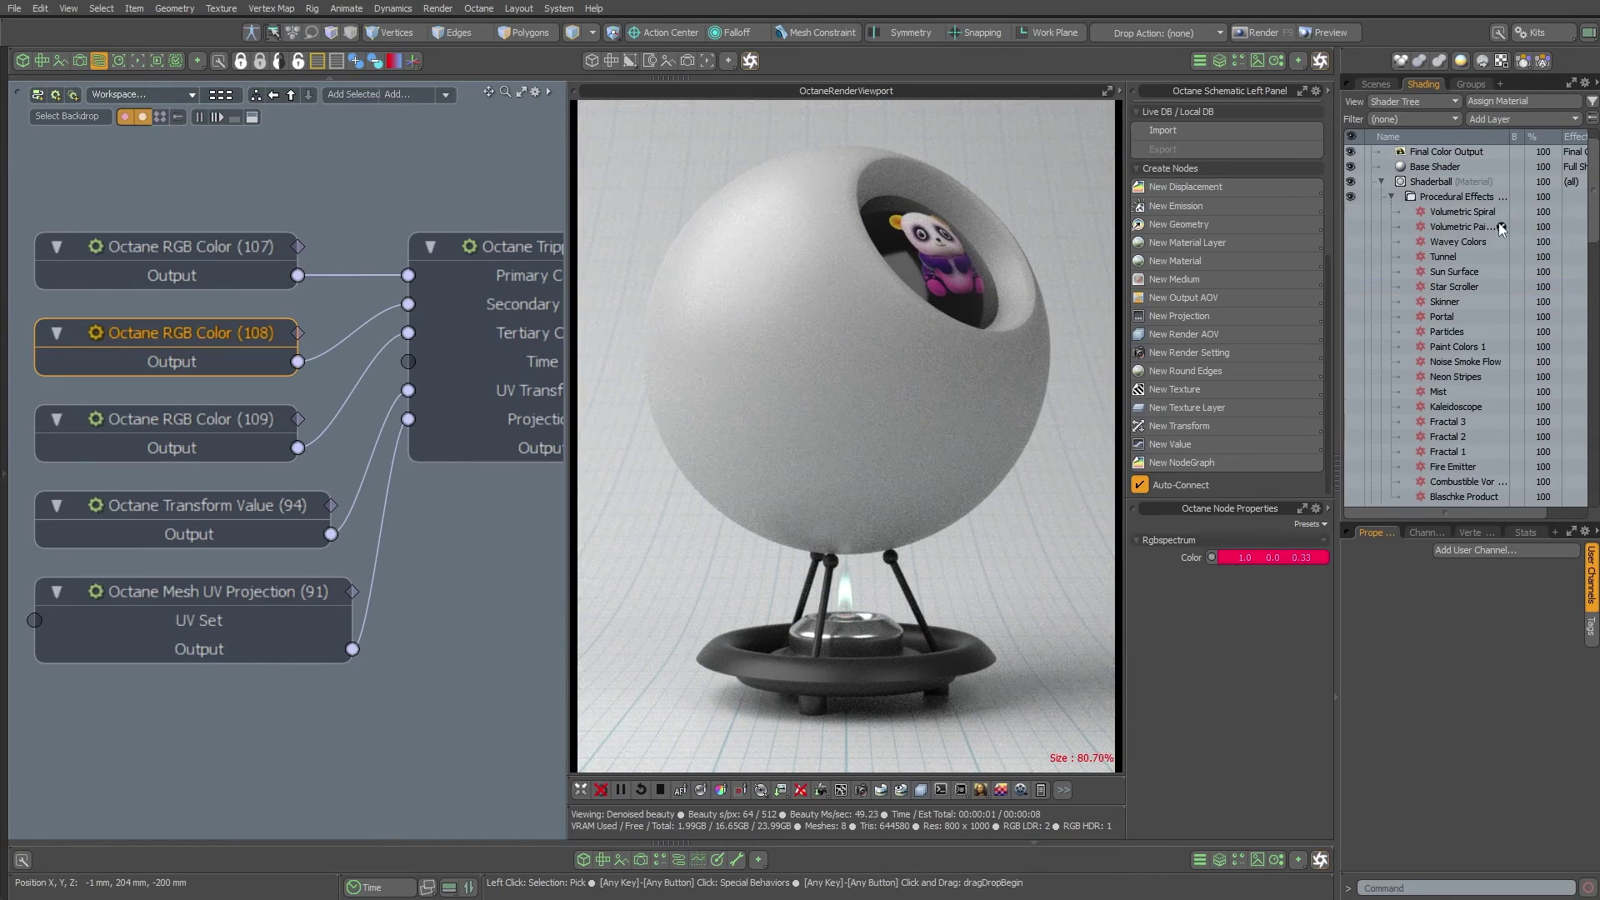
Preview the Volumetric Paint, Wavey Colors and Volumetric Spiral effects on the shaderball one after another, hiding each again
left_click(1350, 227)
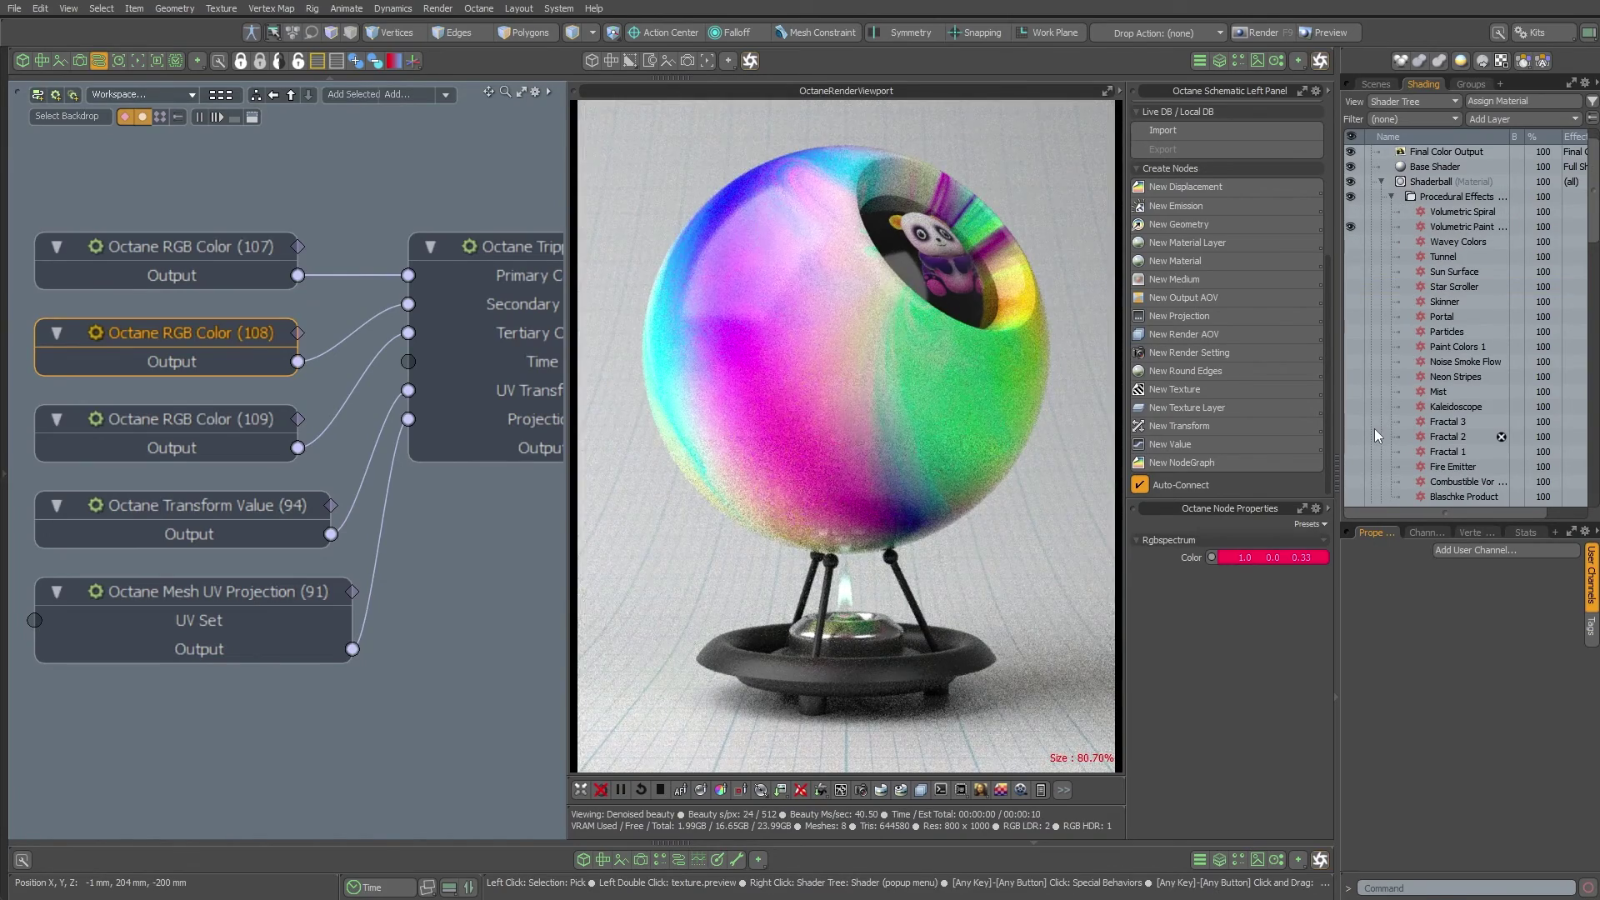
left_click(1352, 239)
left_click(1350, 228)
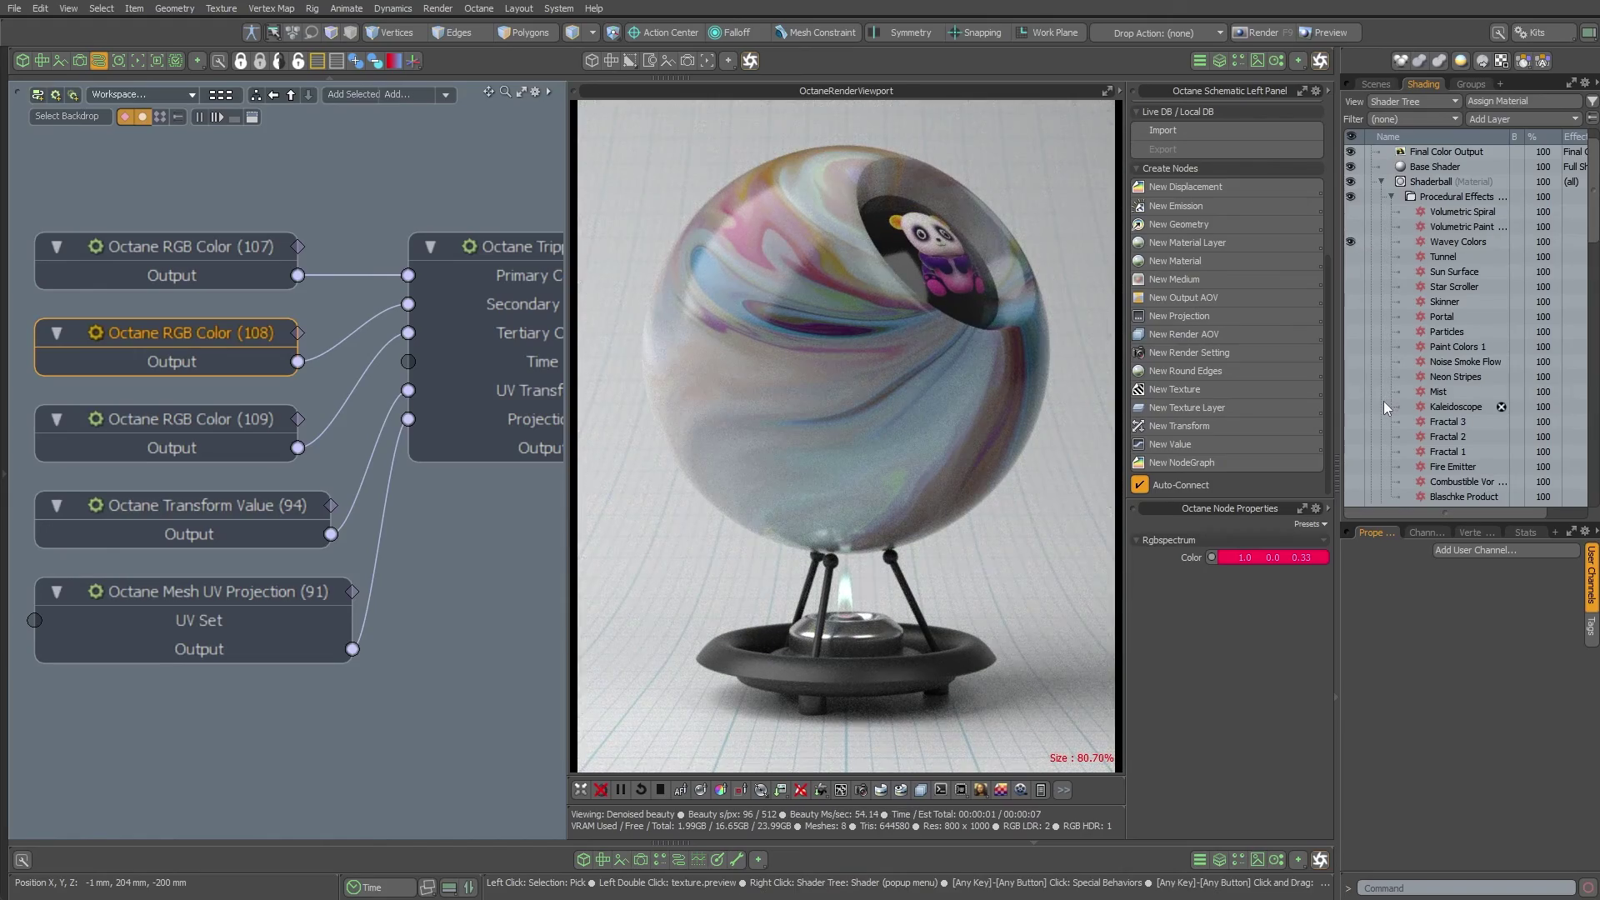
left_click(1350, 242)
left_click(1350, 212)
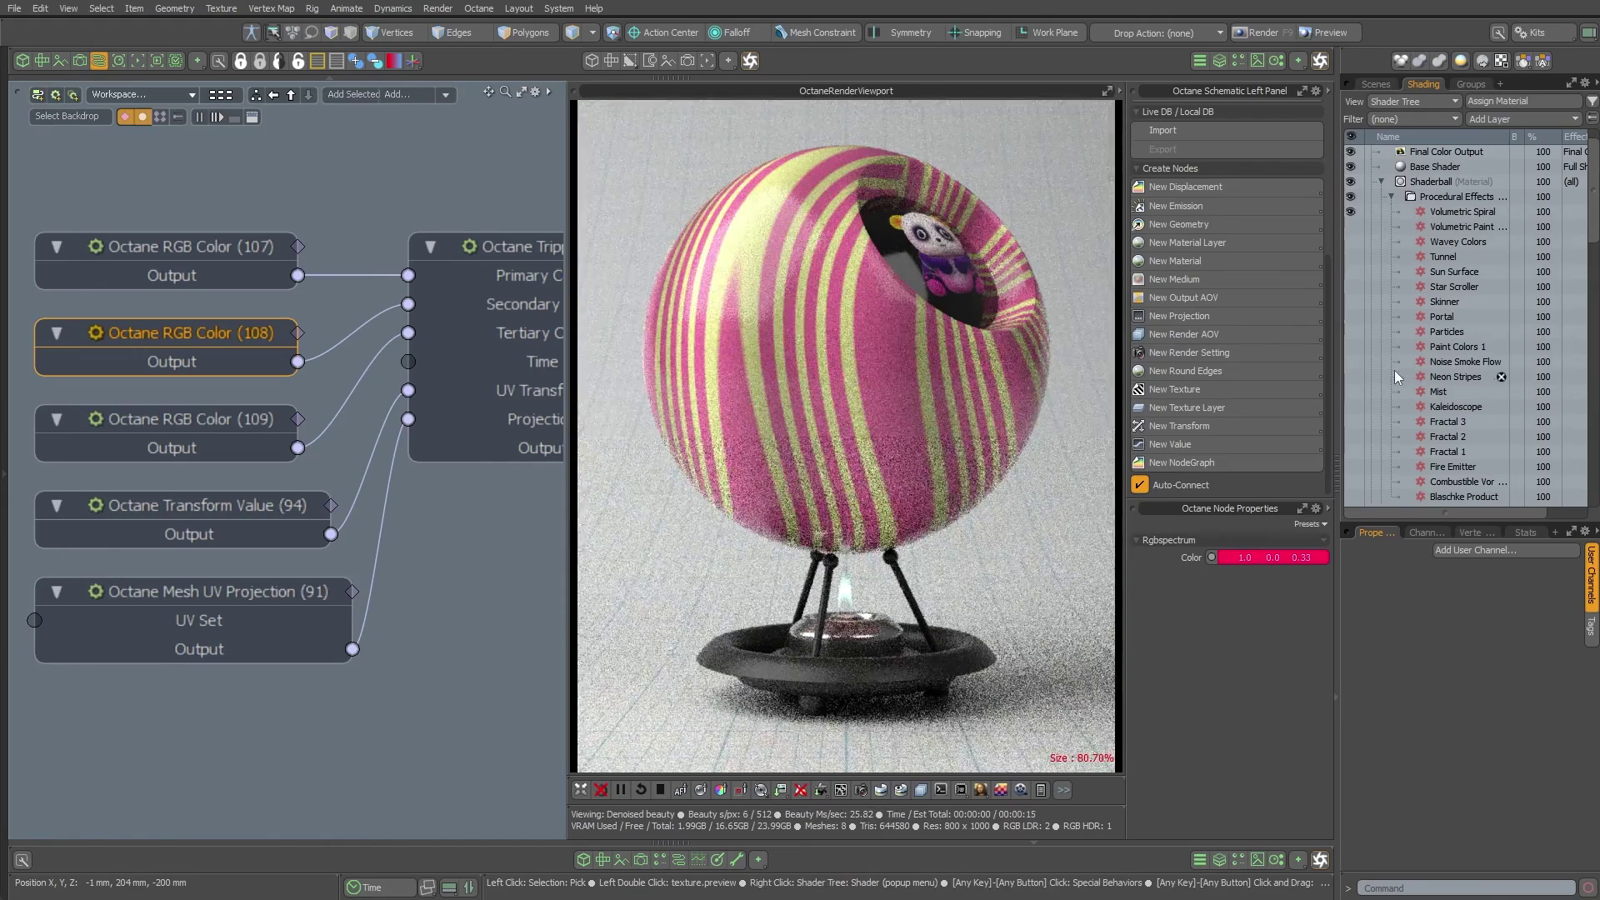
left_click(1350, 211)
Turn on the Fractal 3 effect, display its nodes, and move its Transform Value node above the Mesh UV Projection node
left_click(1350, 422)
left_click(1454, 421)
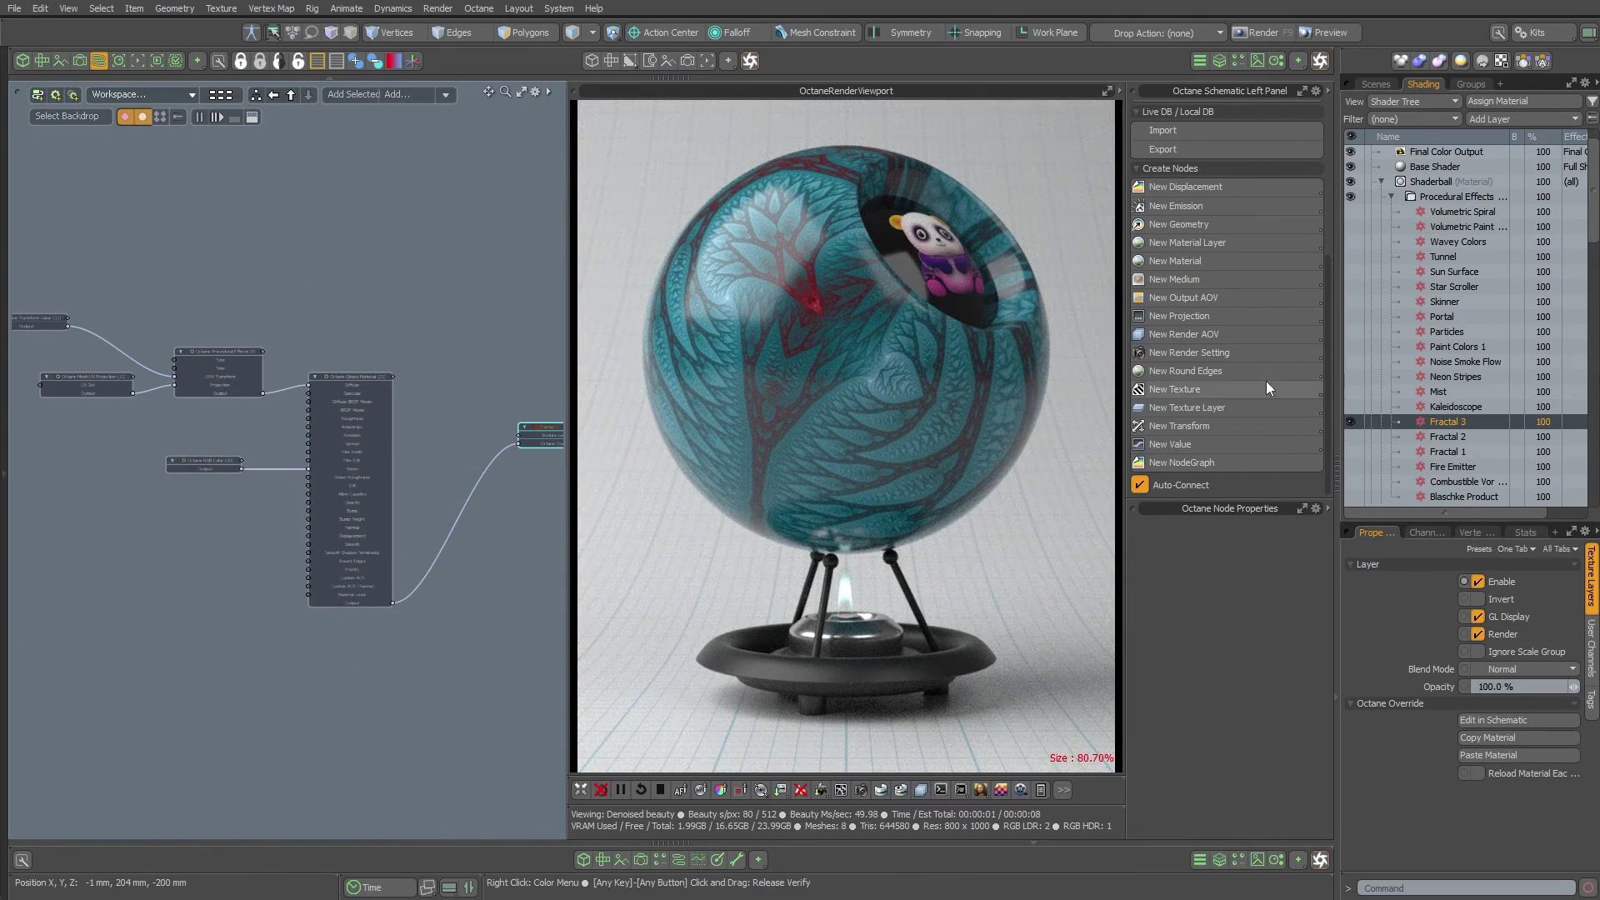
scroll(230, 341, "up", 3)
middle_click_drag(229, 342, 547, 363)
left_click_drag(129, 323, 251, 375)
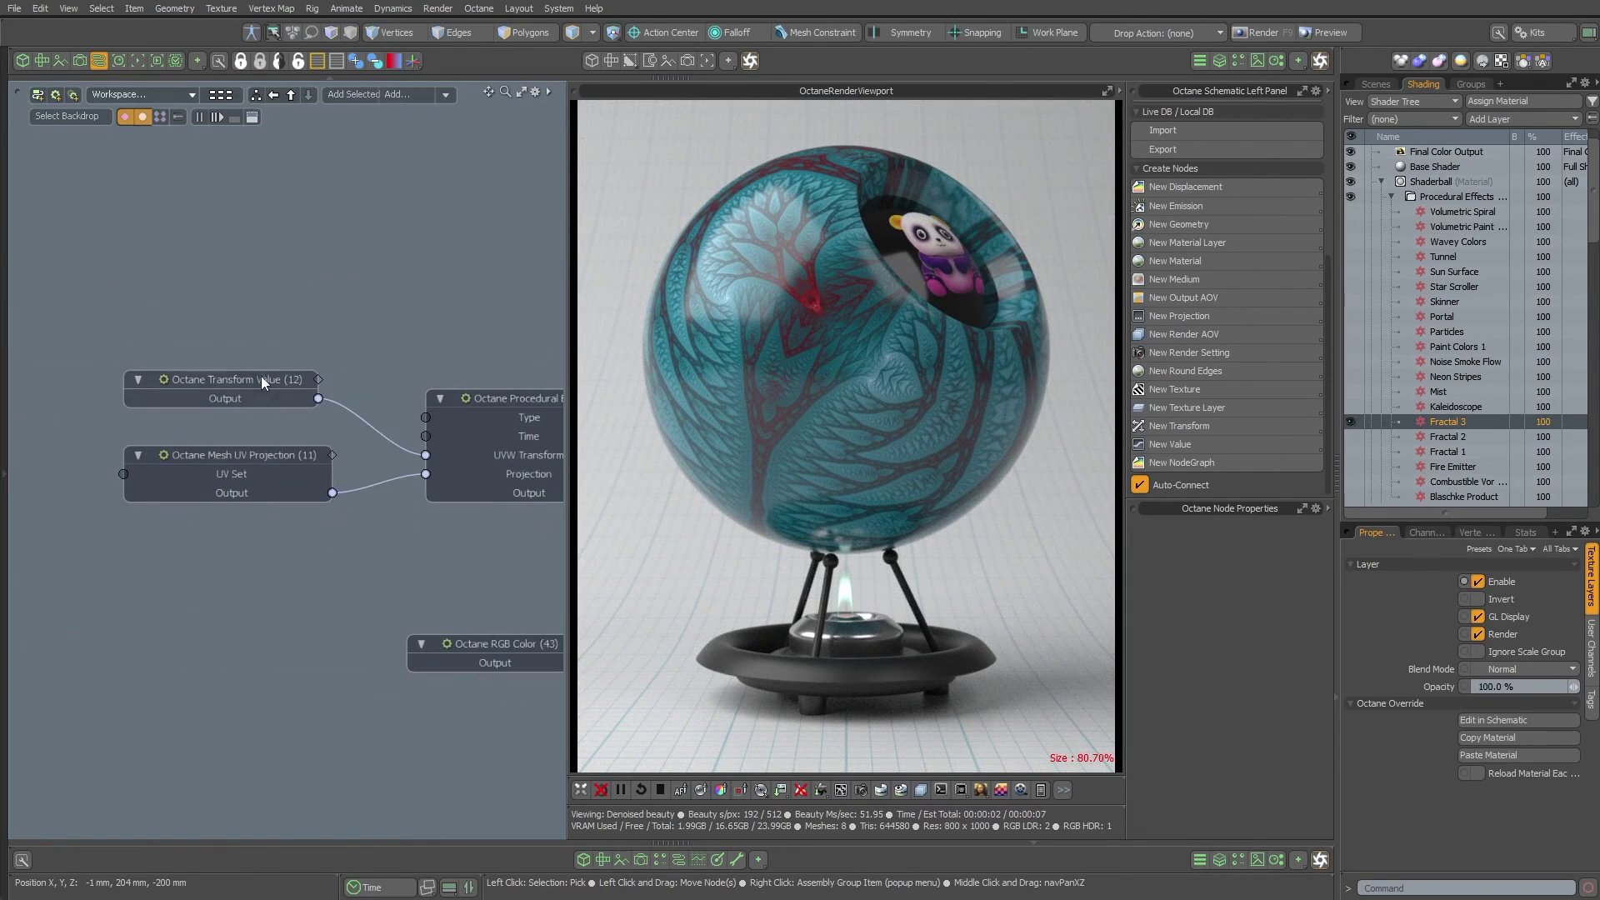
Vary the Time of Fractal 3's Procedural Effects node, entering 20 and adjusting it to 7.57
left_click(513, 425)
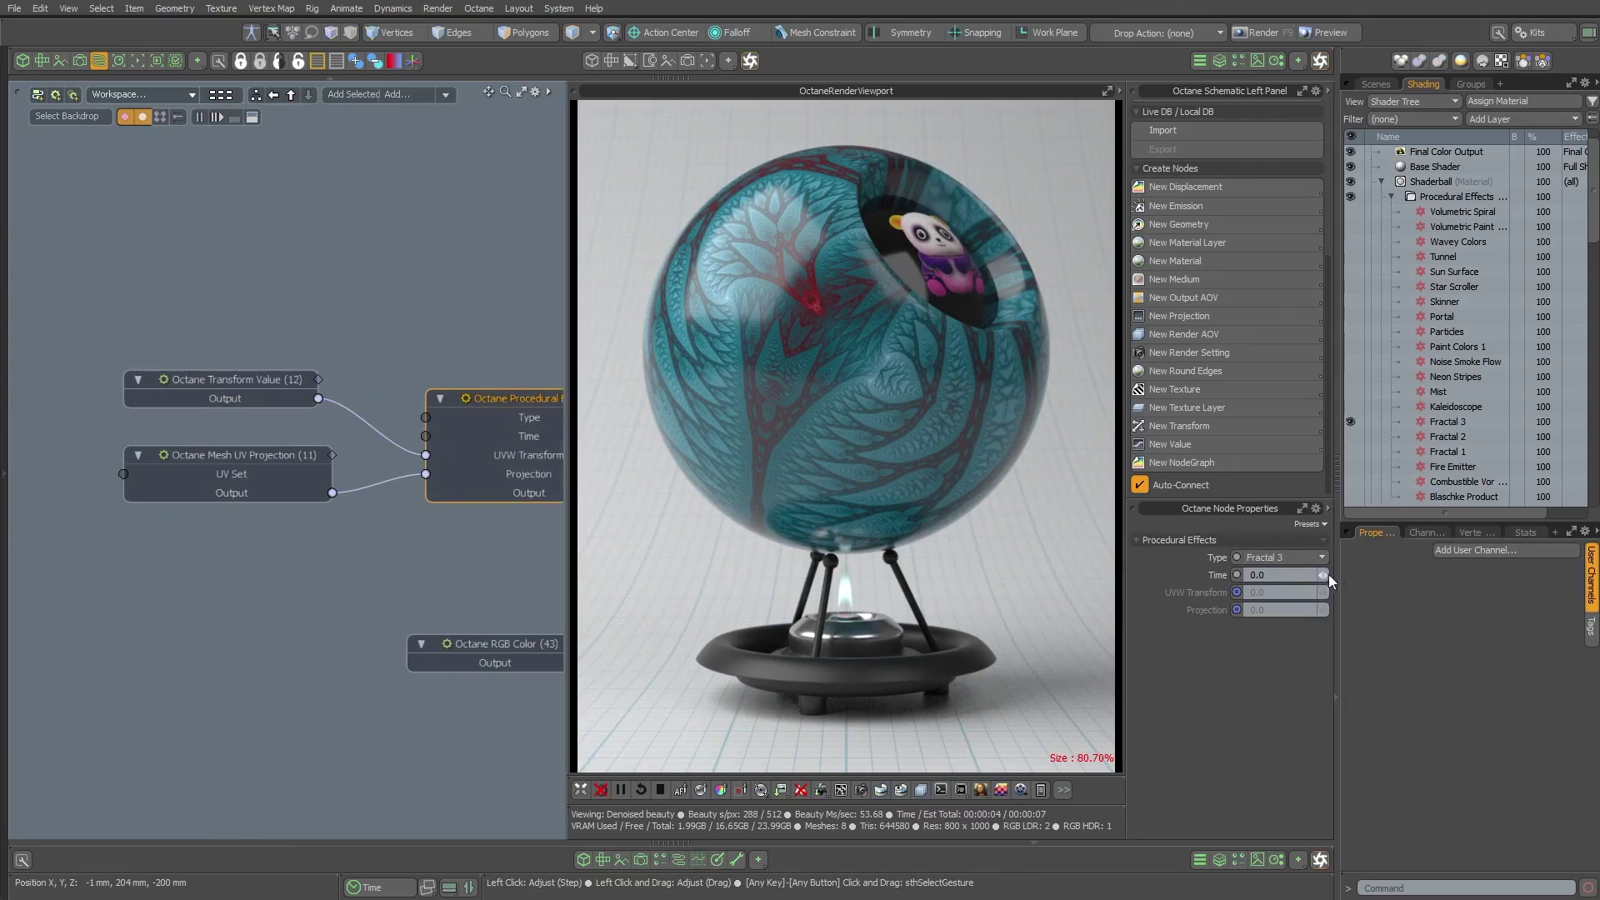
left_click_drag(1323, 574, 1305, 575)
left_click(1292, 575)
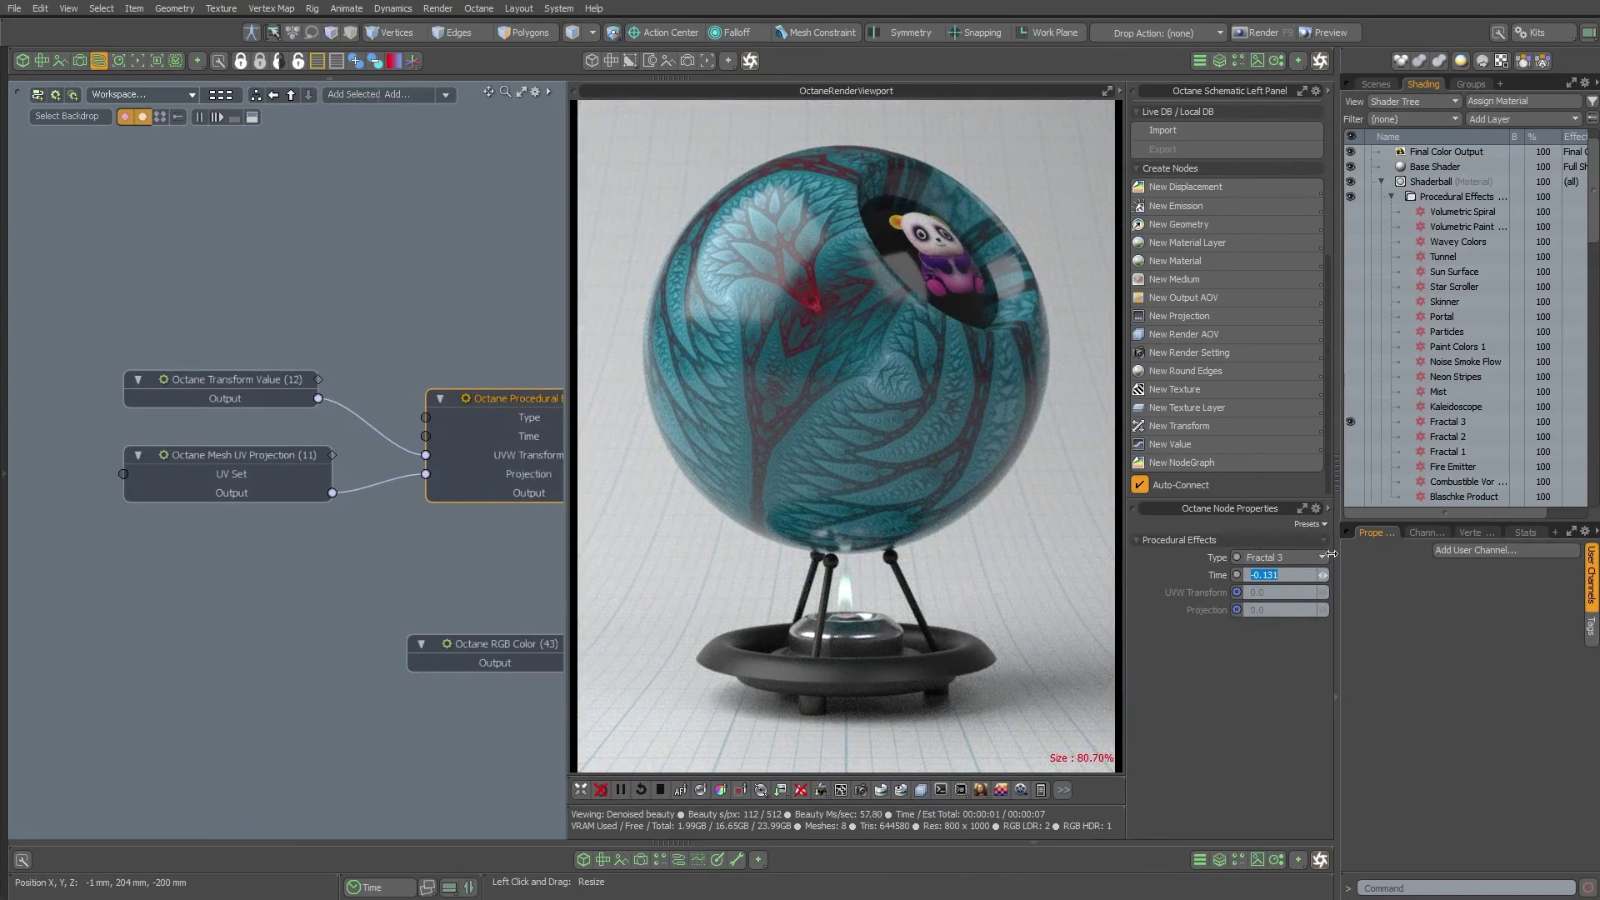
type("20")
key("Return")
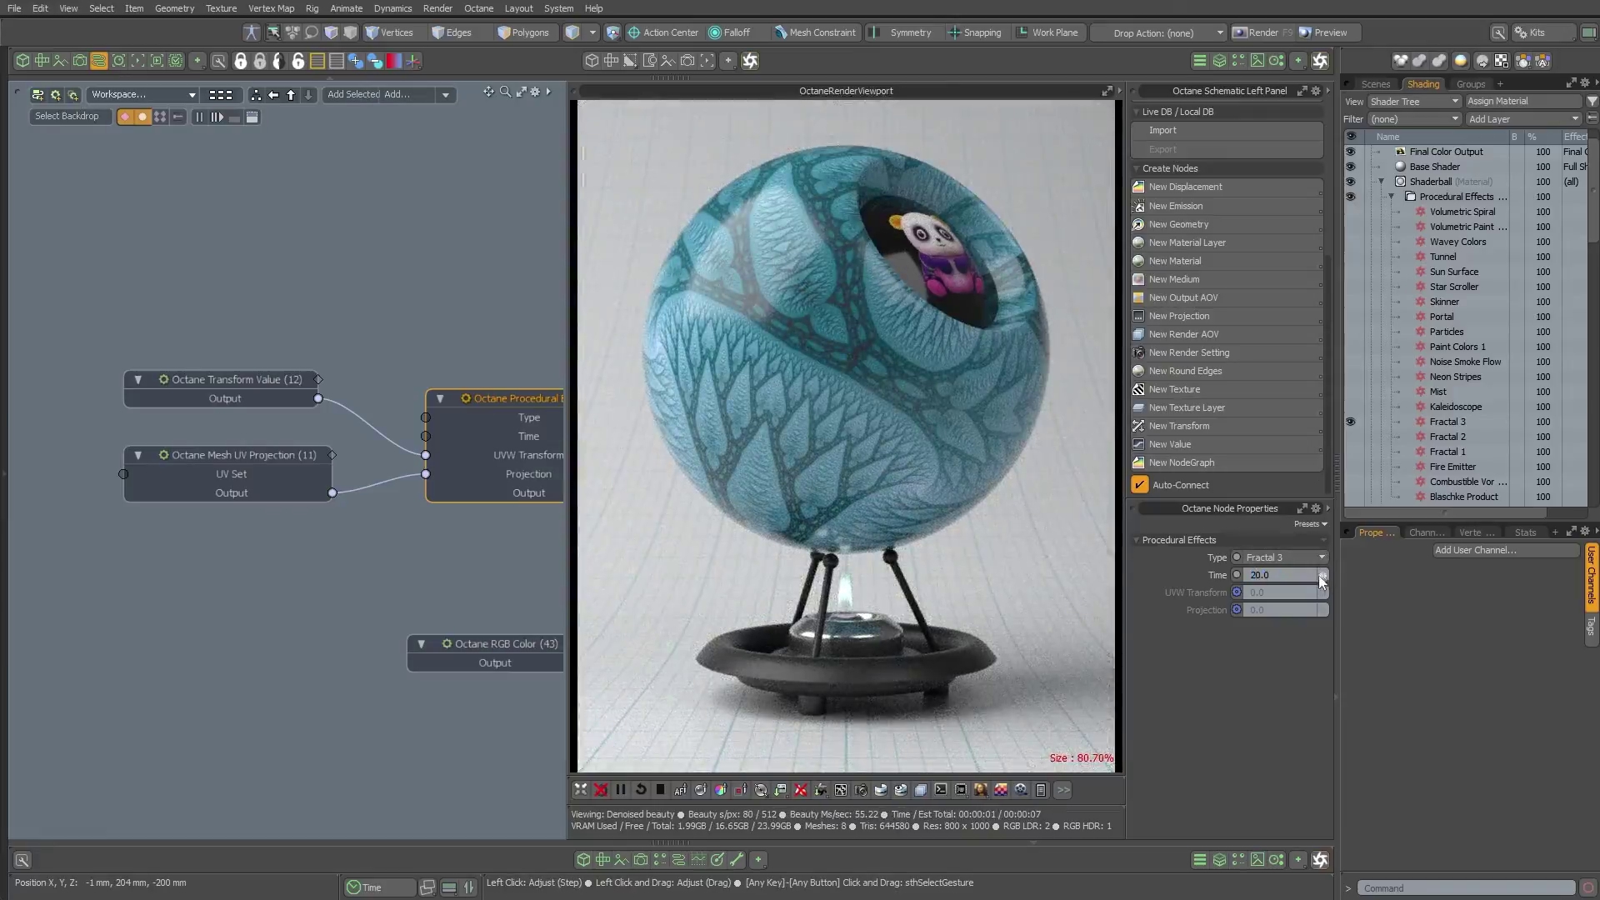
mouse_move(1323, 575)
left_mouse_down()
mouse_move(1309, 575)
mouse_move(1328, 575)
left_mouse_up()
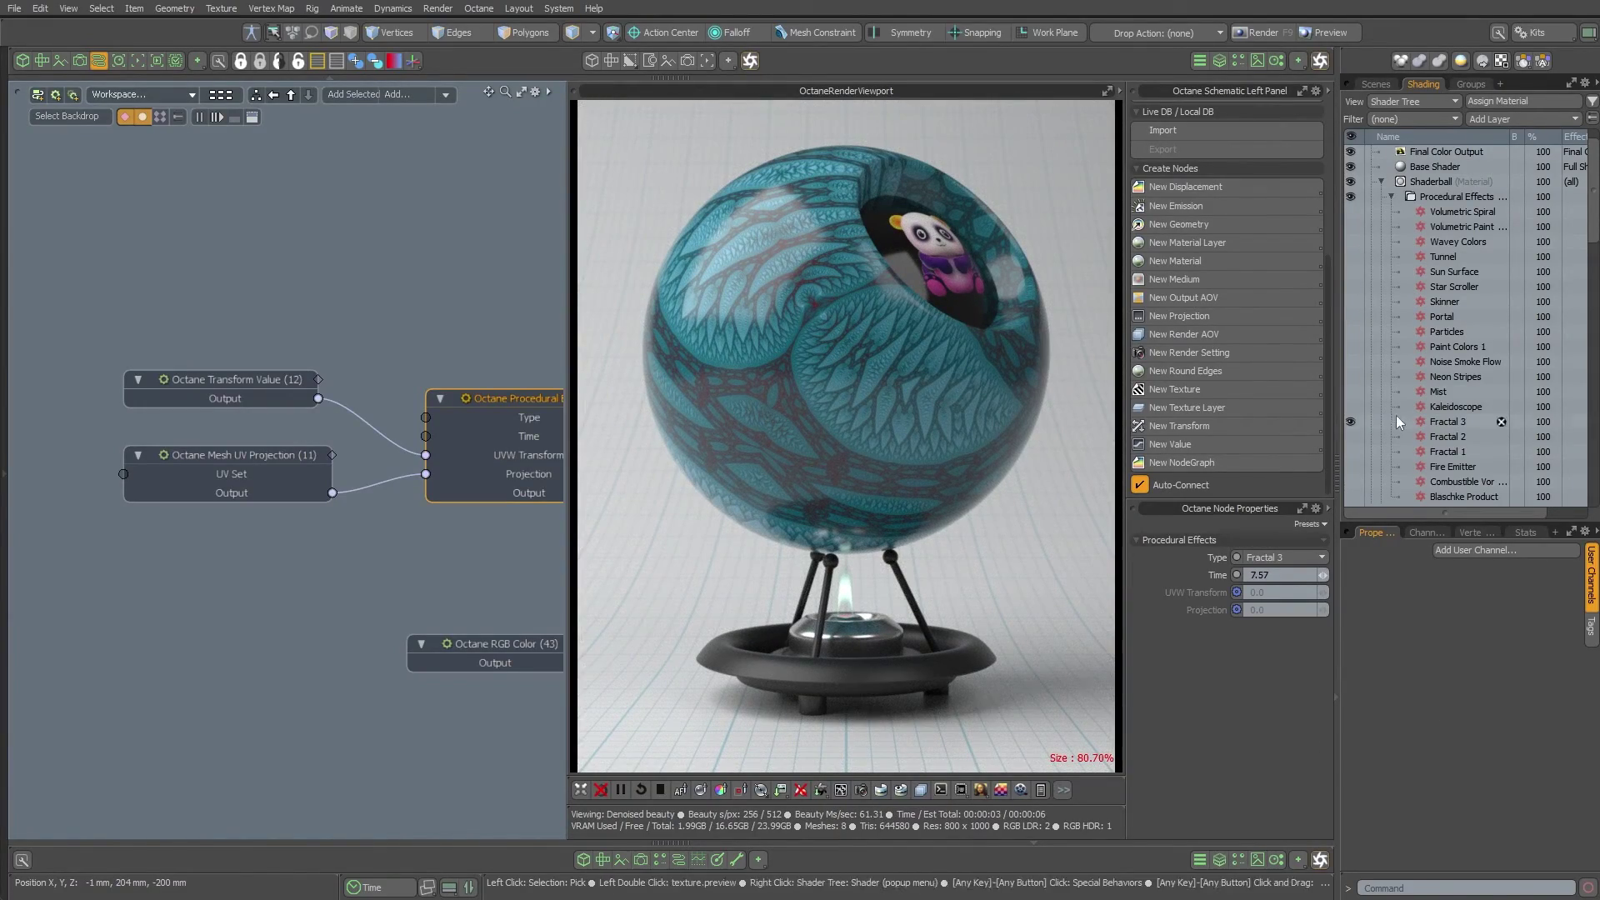
Replace Fractal 3 with the Paint Colors 1 effect on the shaderball and vary its Time value
left_click(1351, 345)
left_click(1351, 422)
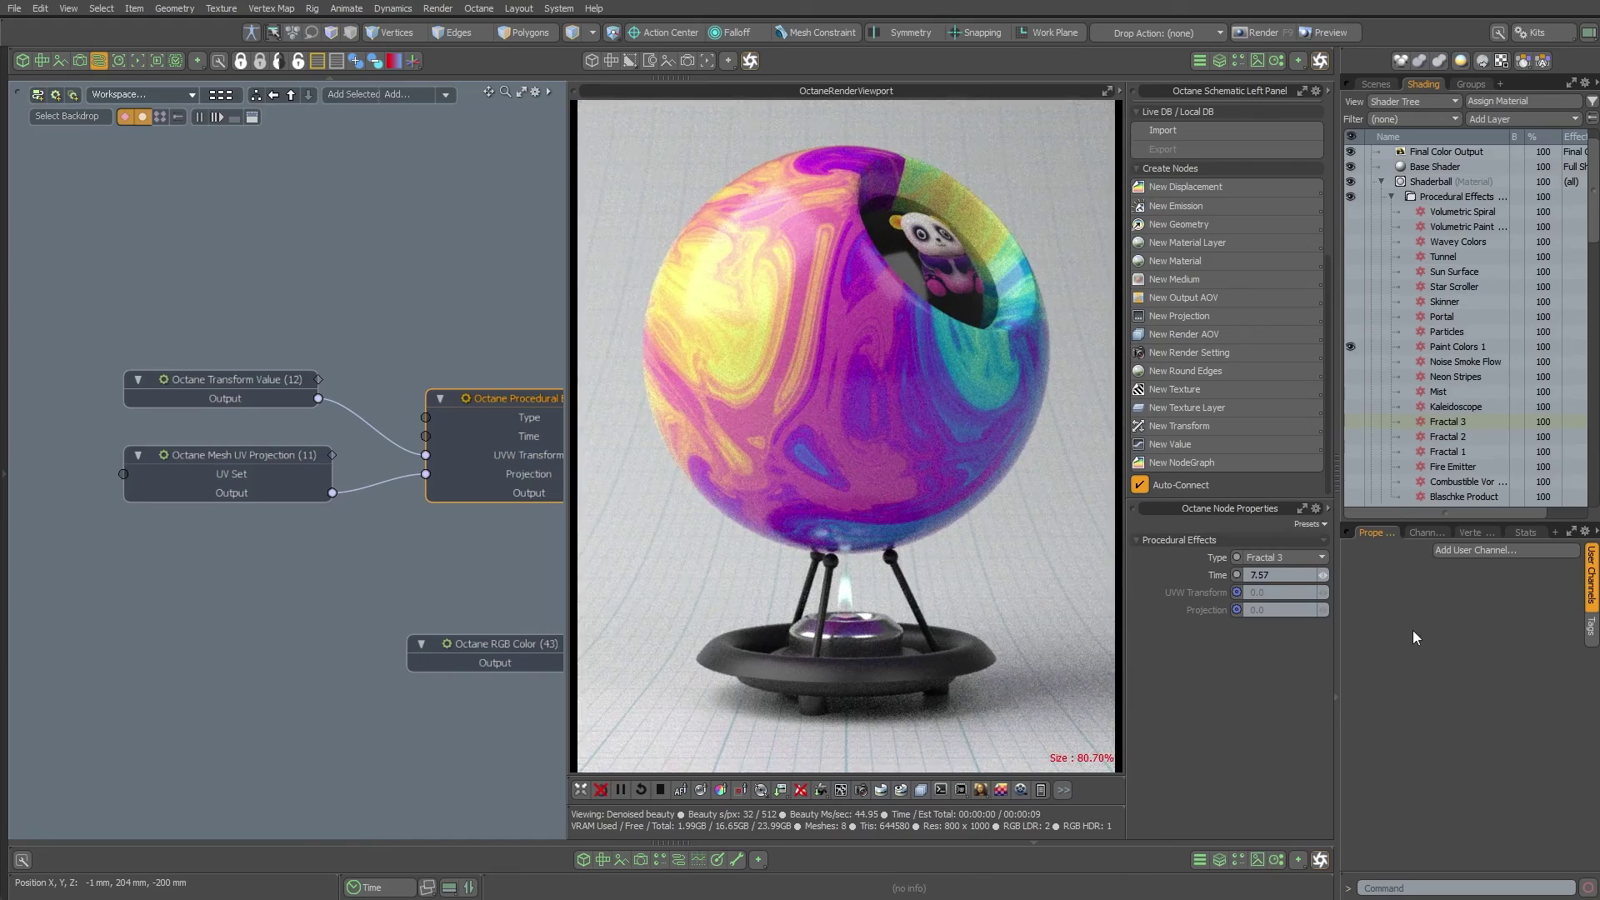
left_click(1448, 345)
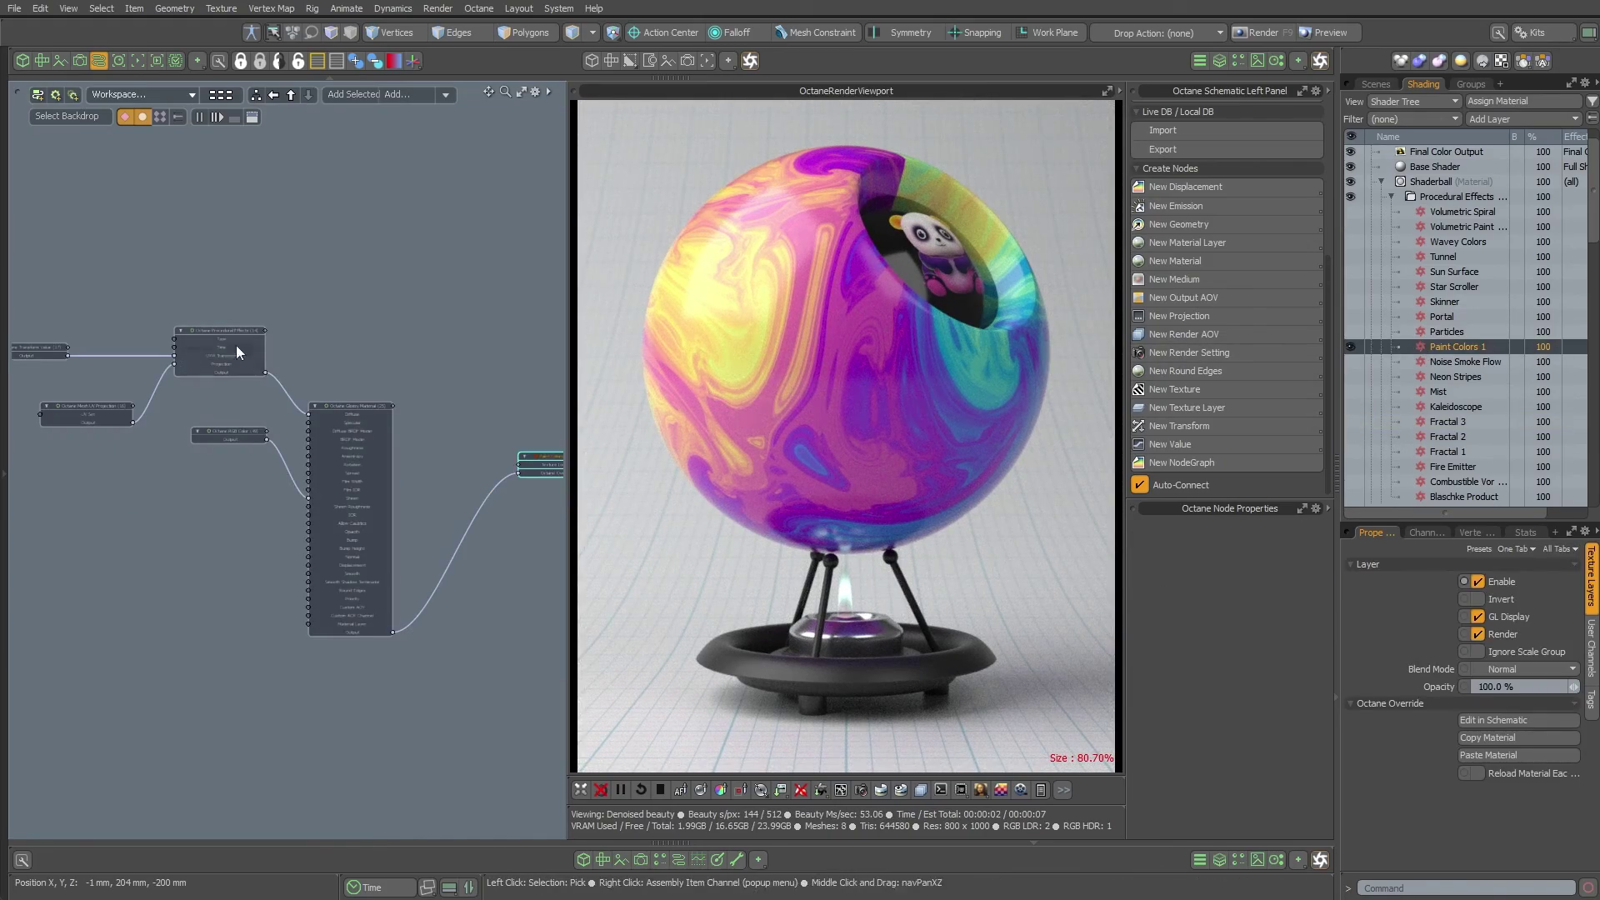
left_click_drag(1323, 575, 1367, 575)
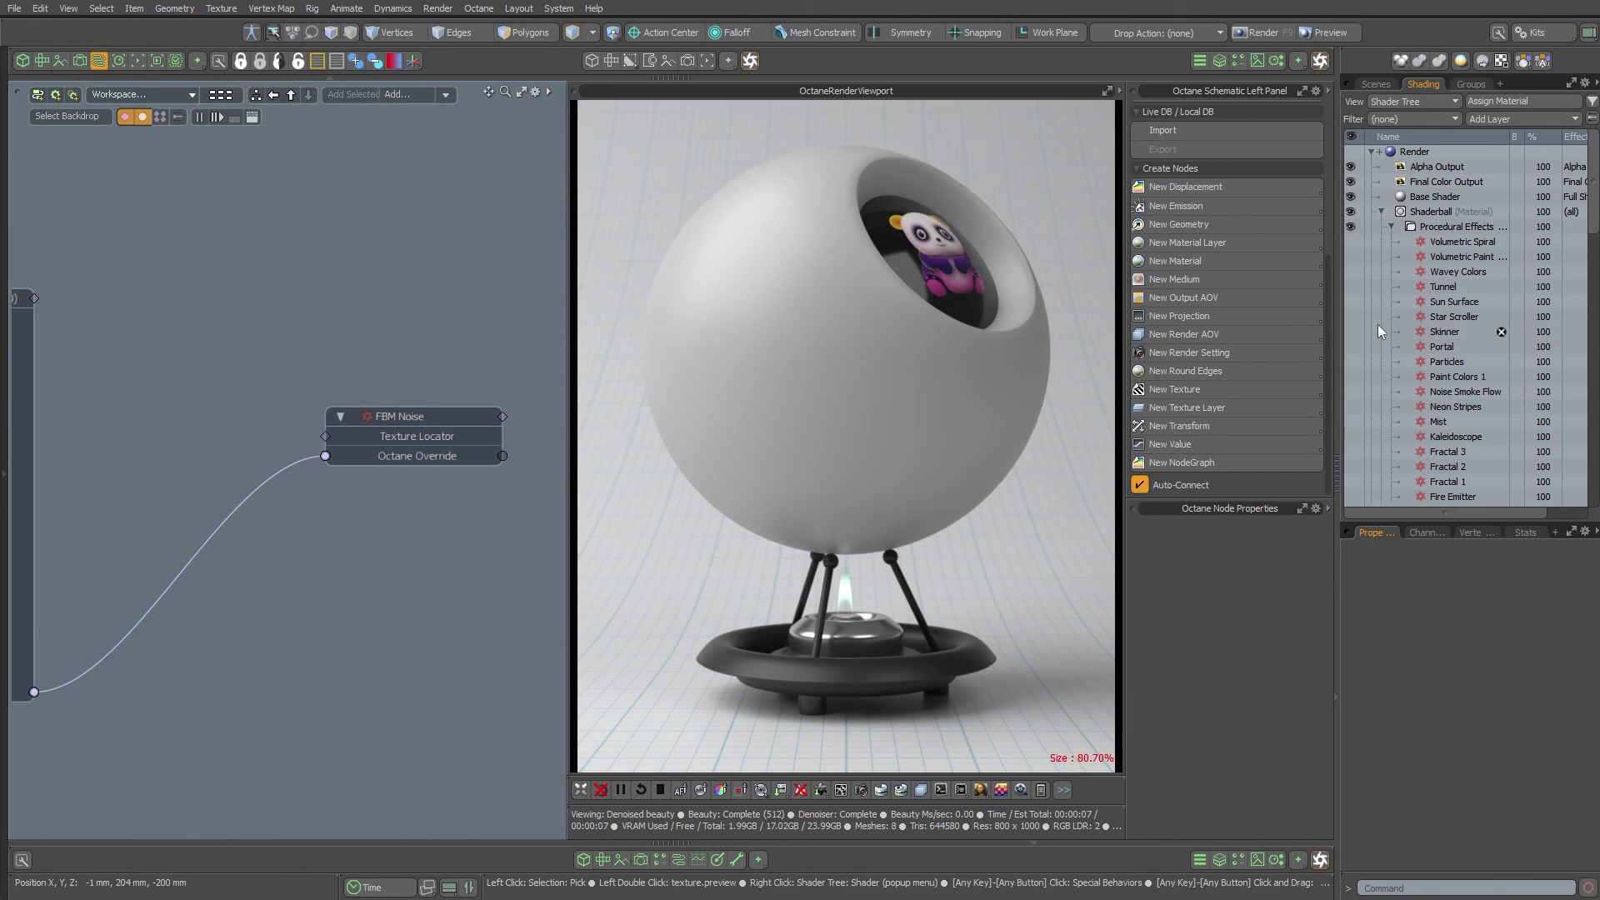
Preview the Sun Surface, Tunnel and Wavey Colors effects on the shaderball and hide them again
left_click(1351, 302)
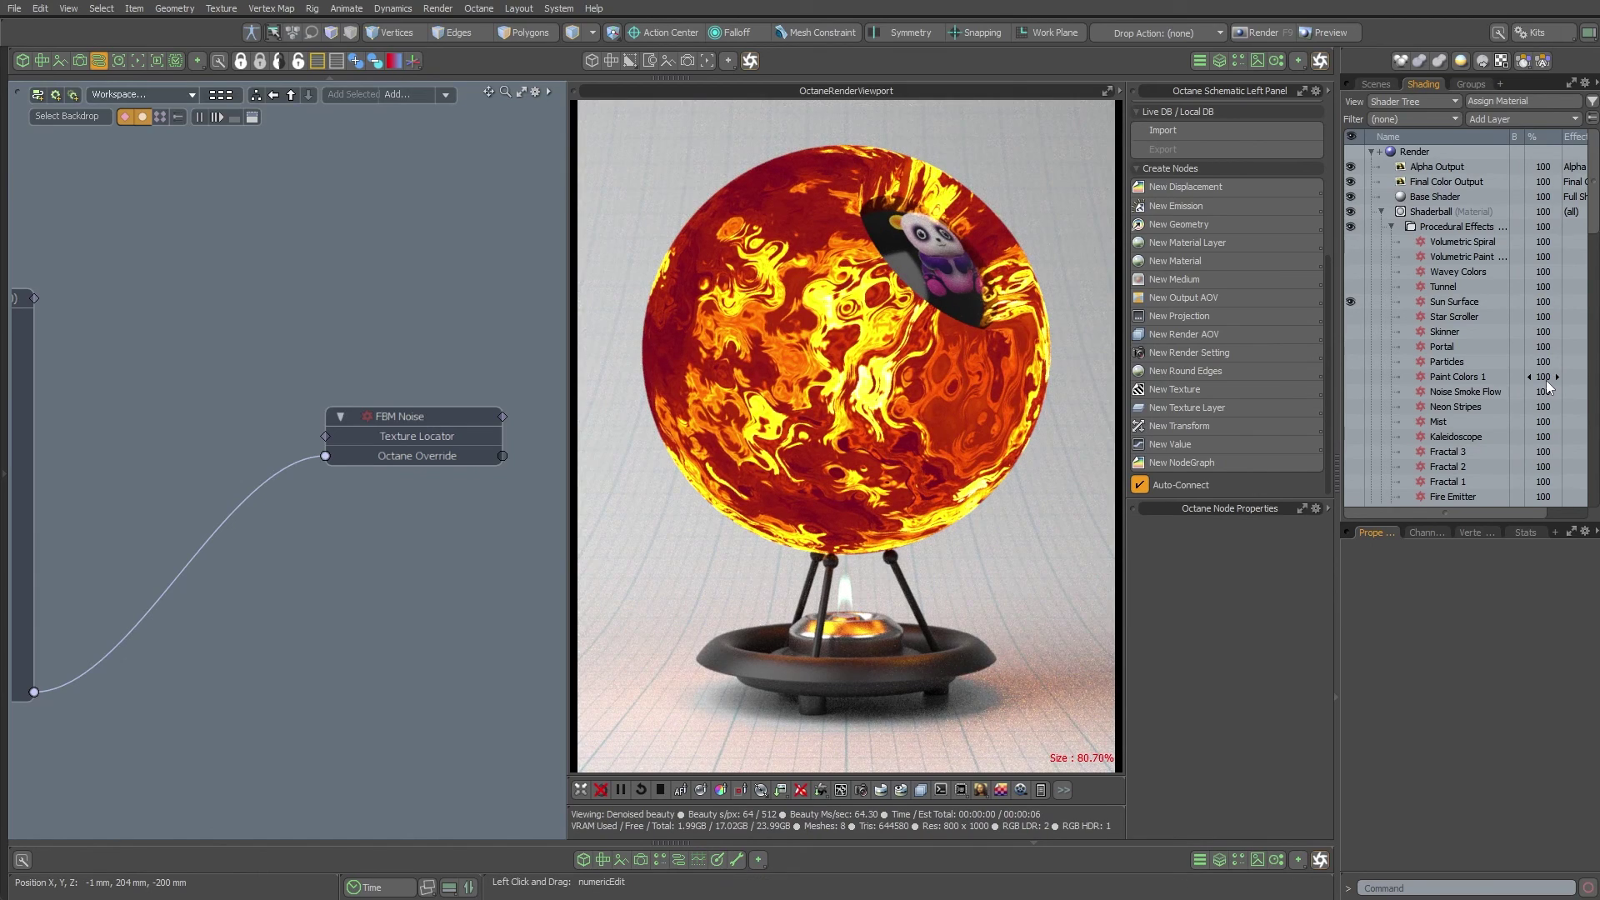
left_click(1351, 287)
left_click(1351, 272)
left_click(1351, 272)
left_click(1351, 286)
left_click(1351, 302)
Turn on the Portal effect and show the properties of its Procedural Effects node
left_click(1351, 347)
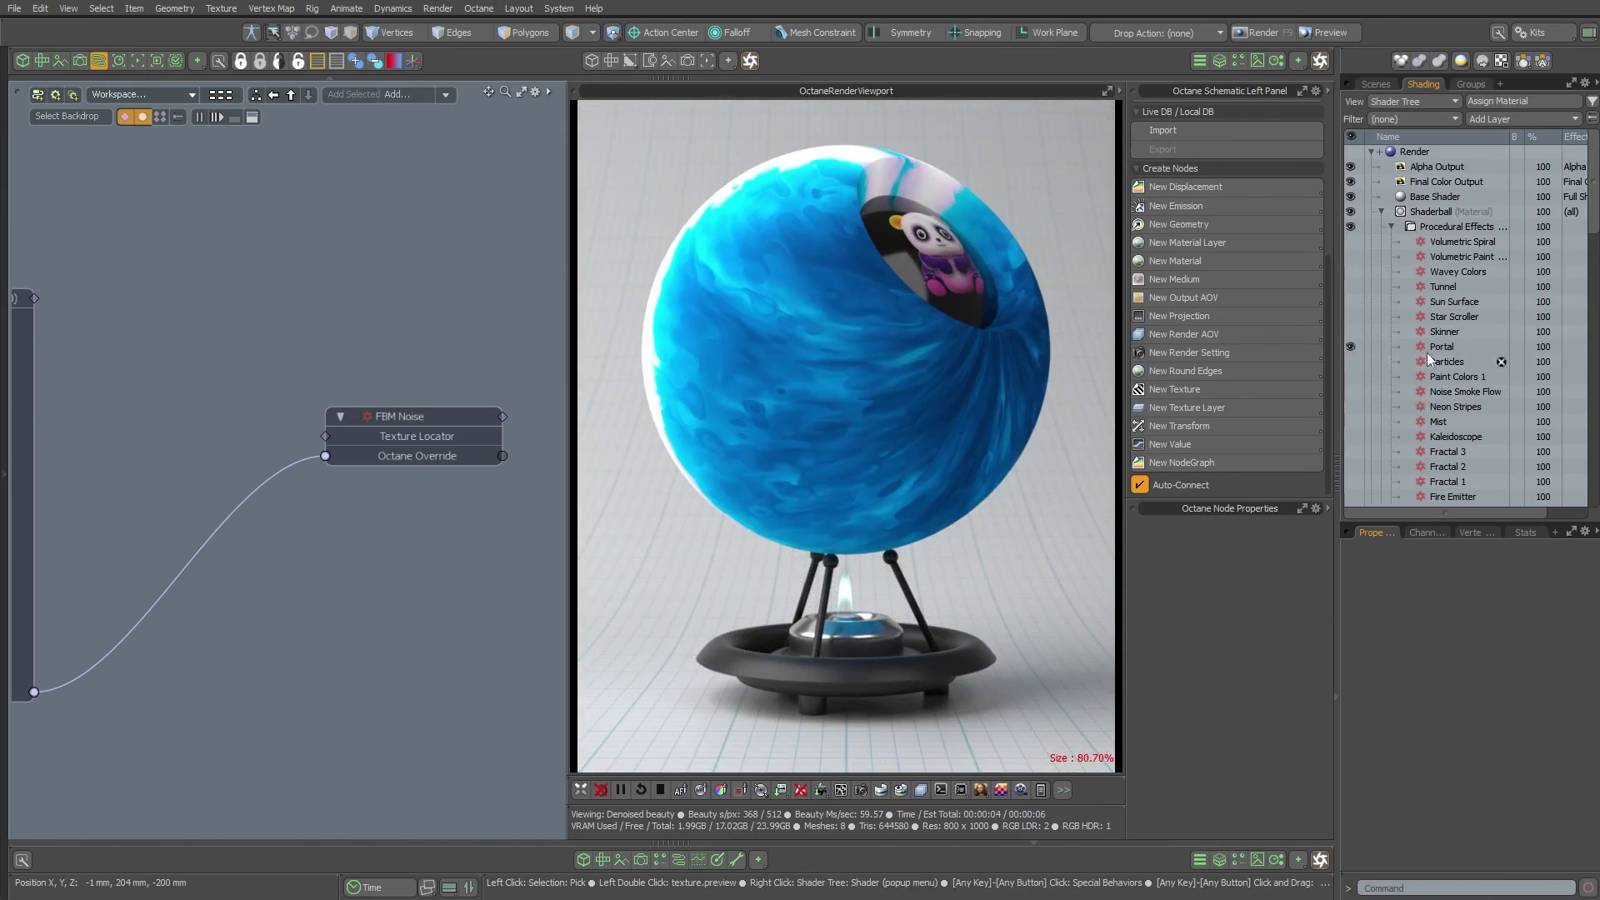
left_click(1437, 350)
left_click(367, 337)
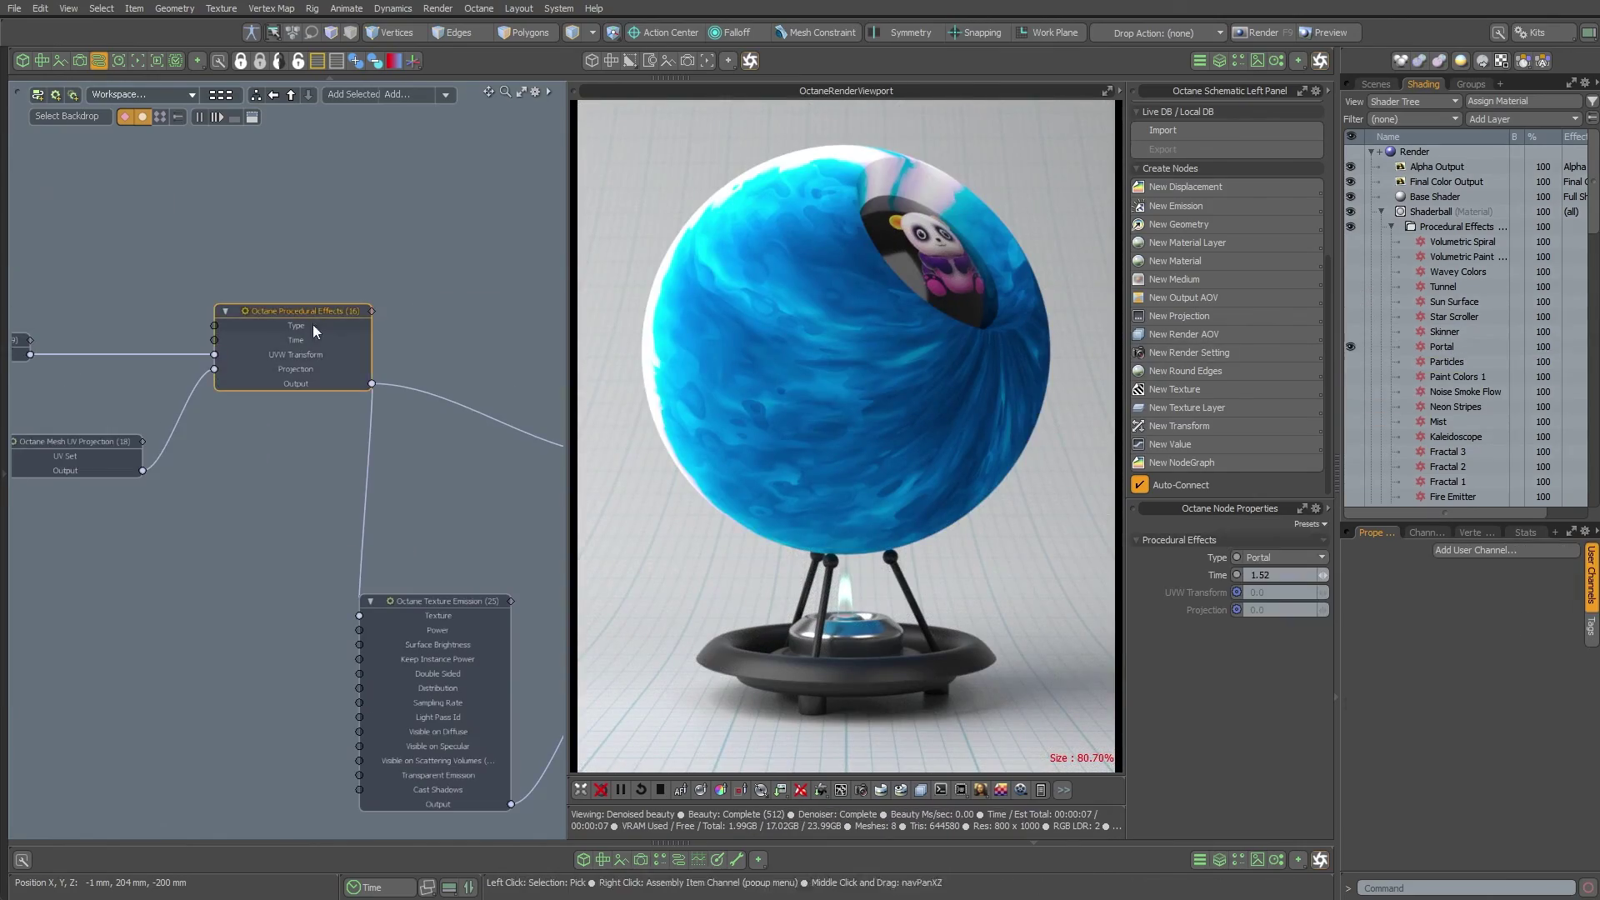
Vary the Time value of the Portal effect's Procedural Effects node
left_click_drag(1323, 575, 1533, 585)
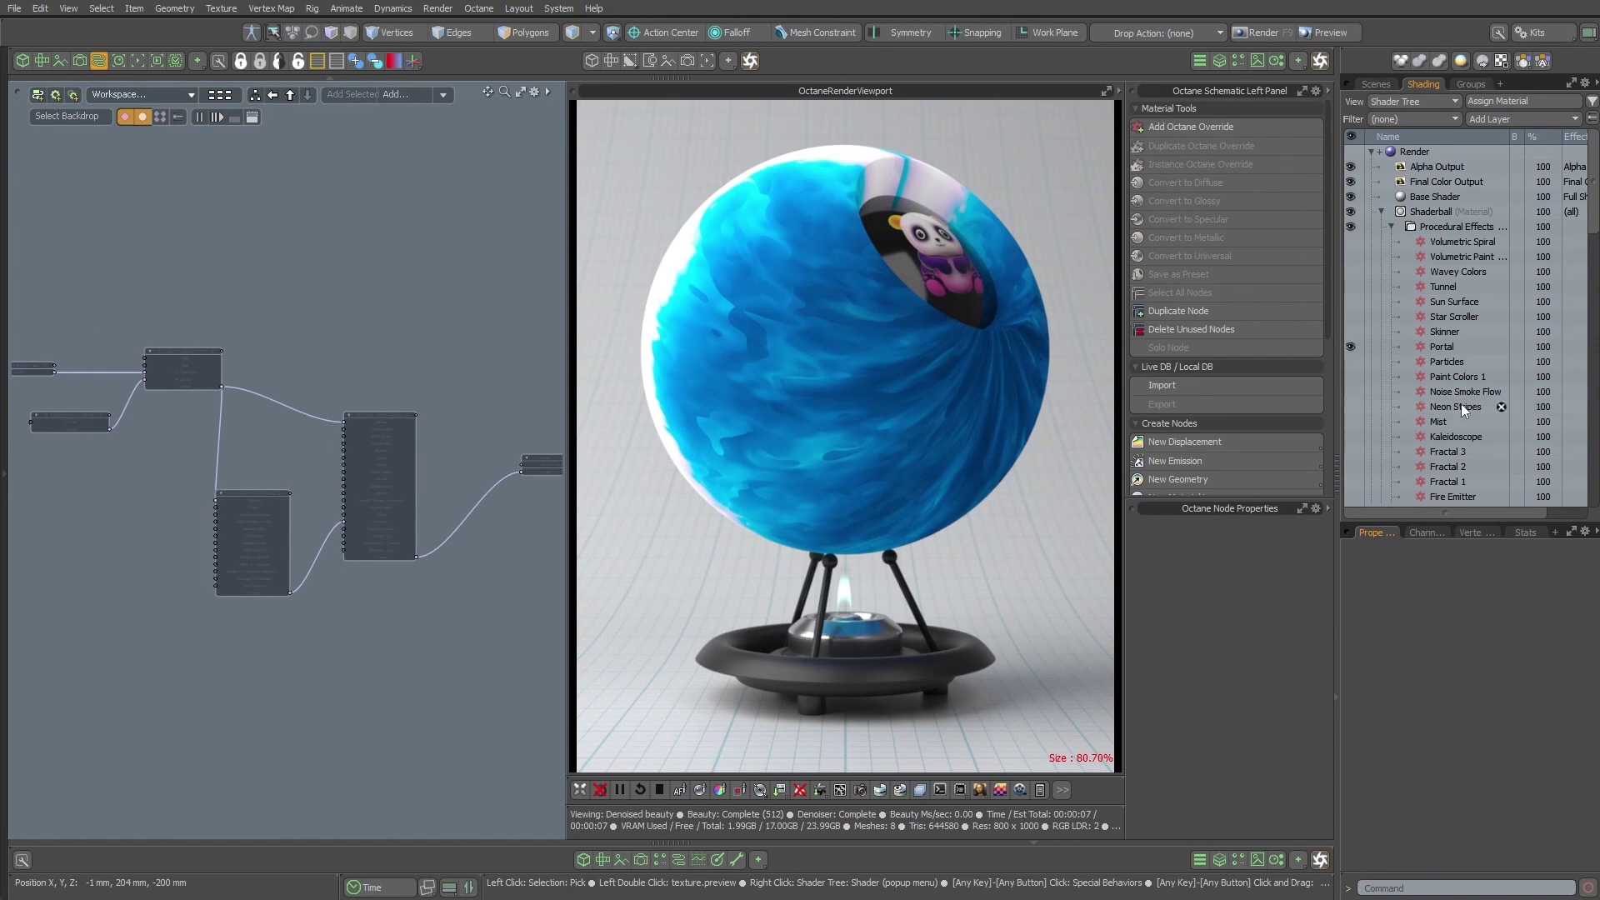
Stop the live render and save all nodes of the Portal layer as the preset Portal.lxp in the Octane Presets folder
left_click(1443, 347)
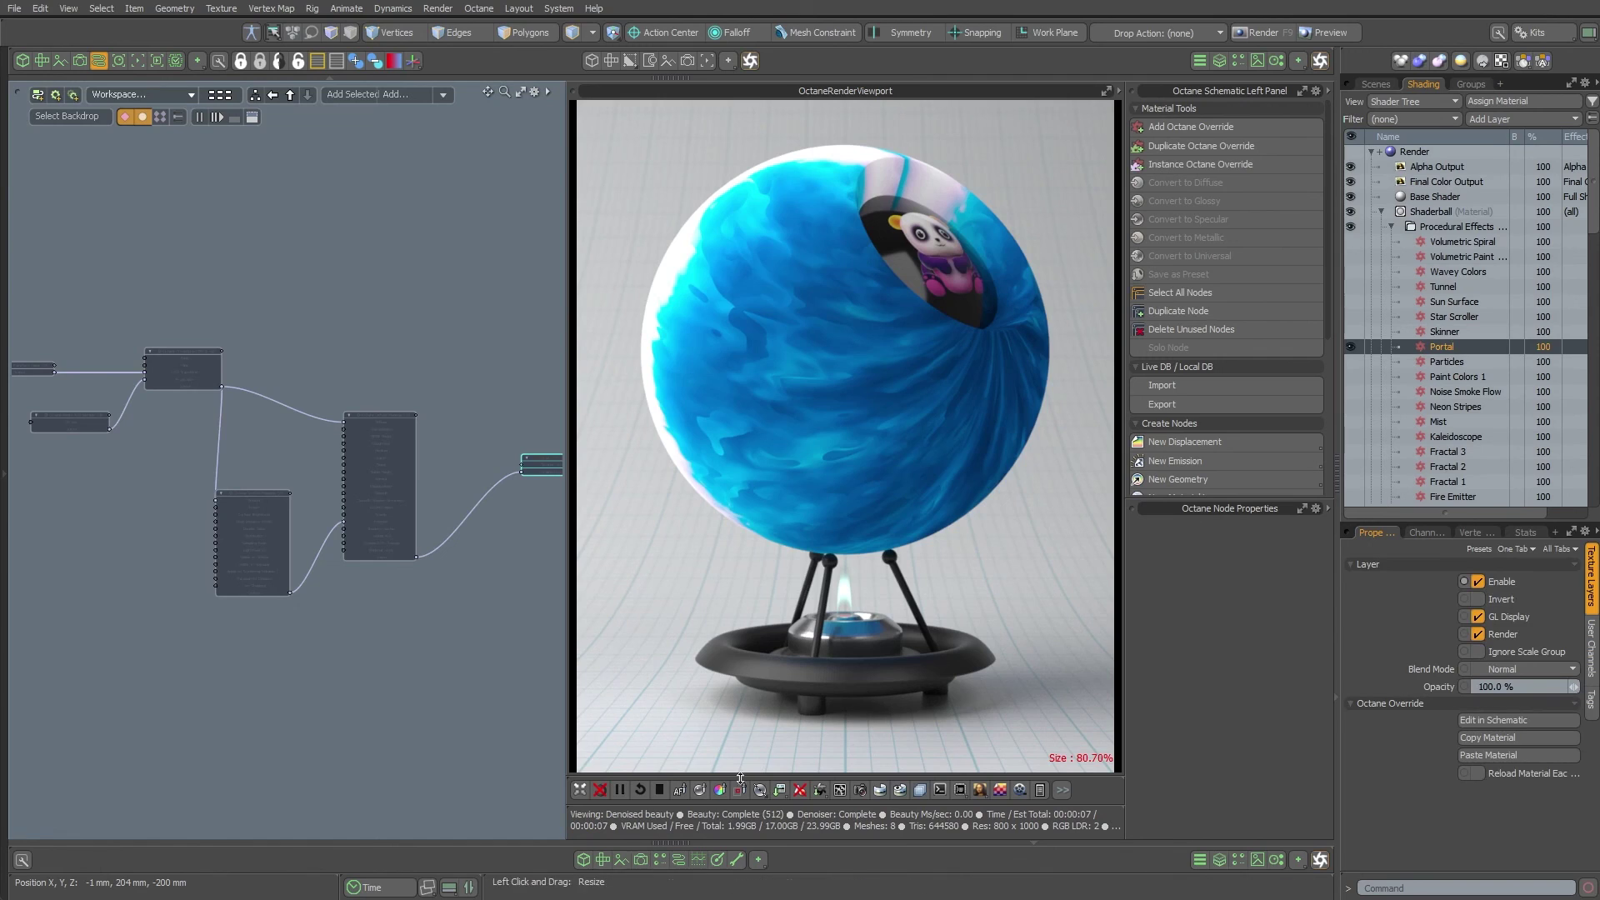
left_click(659, 790)
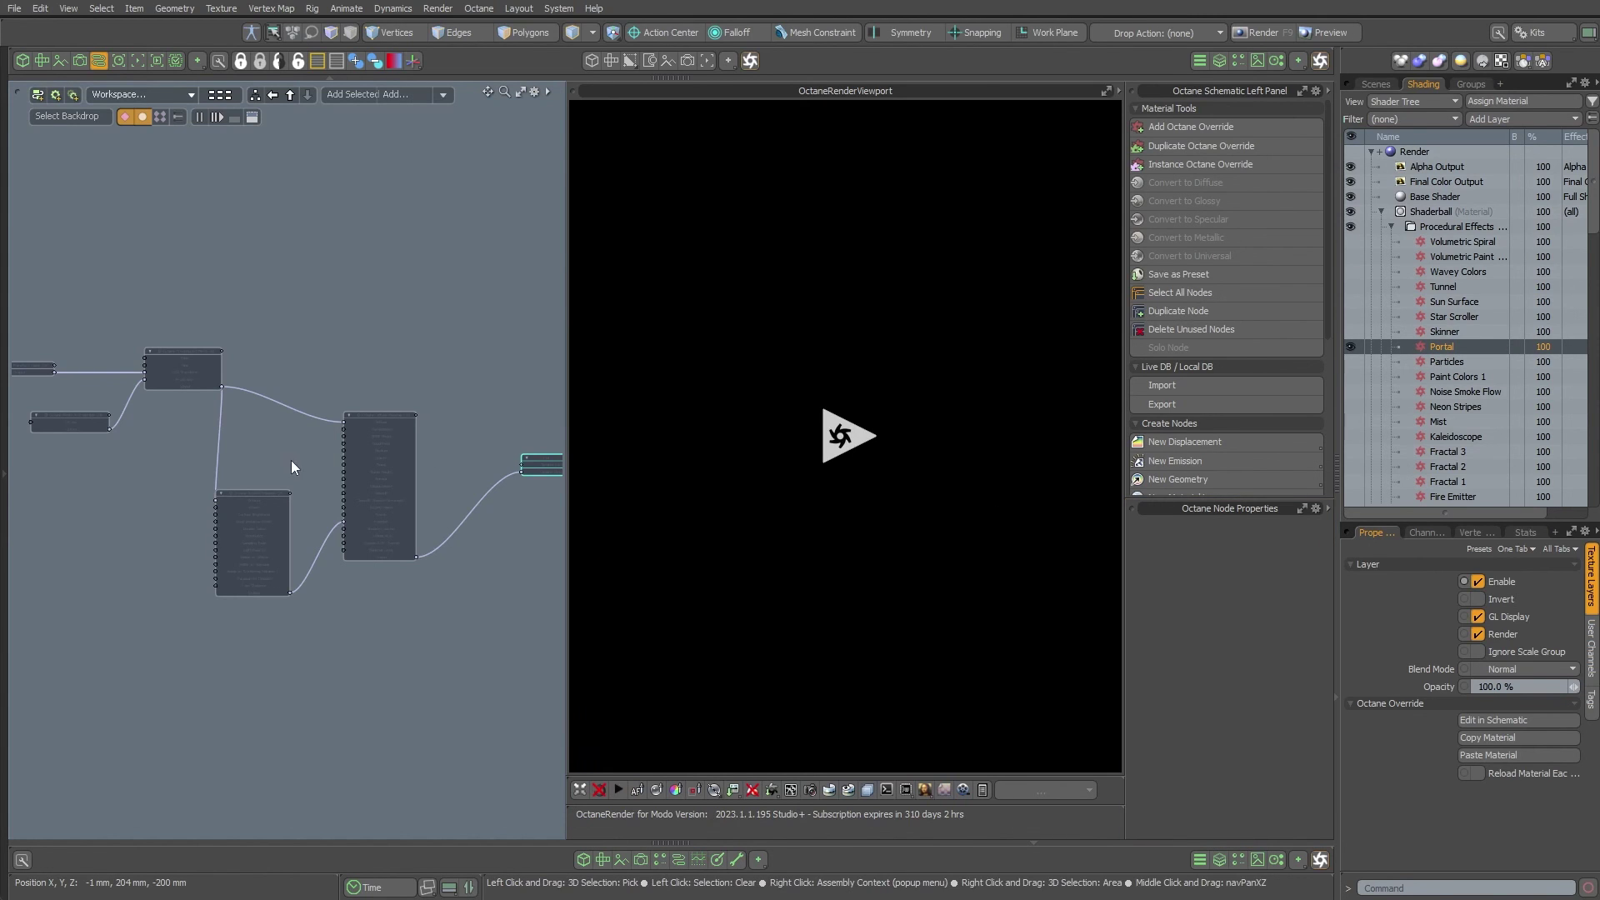
left_click_drag(306, 434, 346, 415, "ctrl+alt")
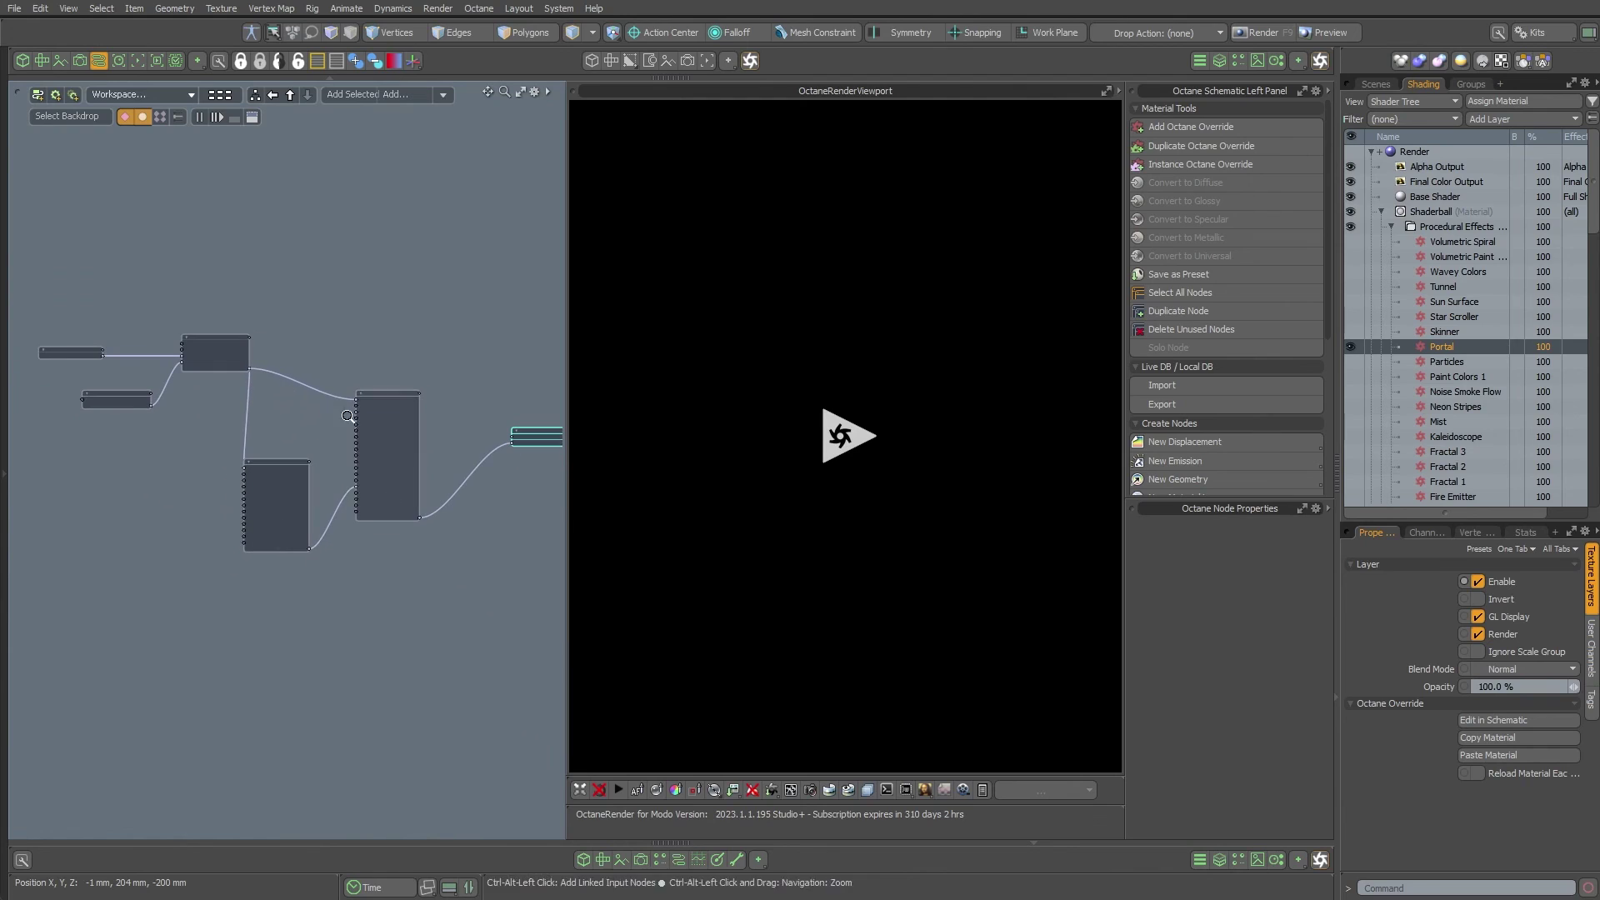
left_click(1167, 293)
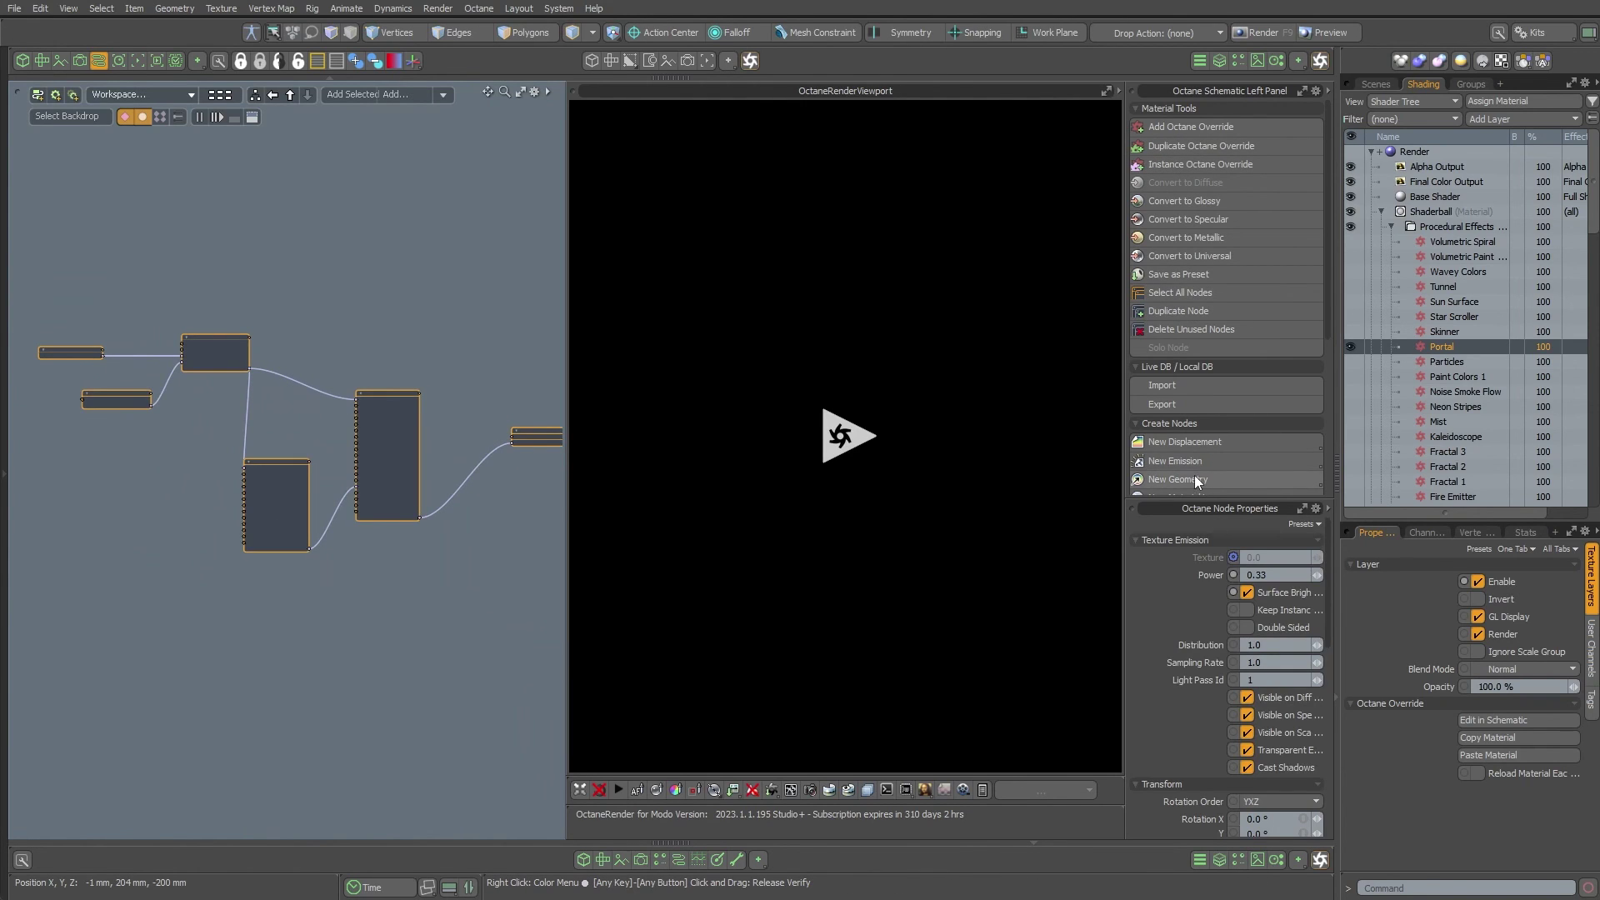
left_click(1187, 276)
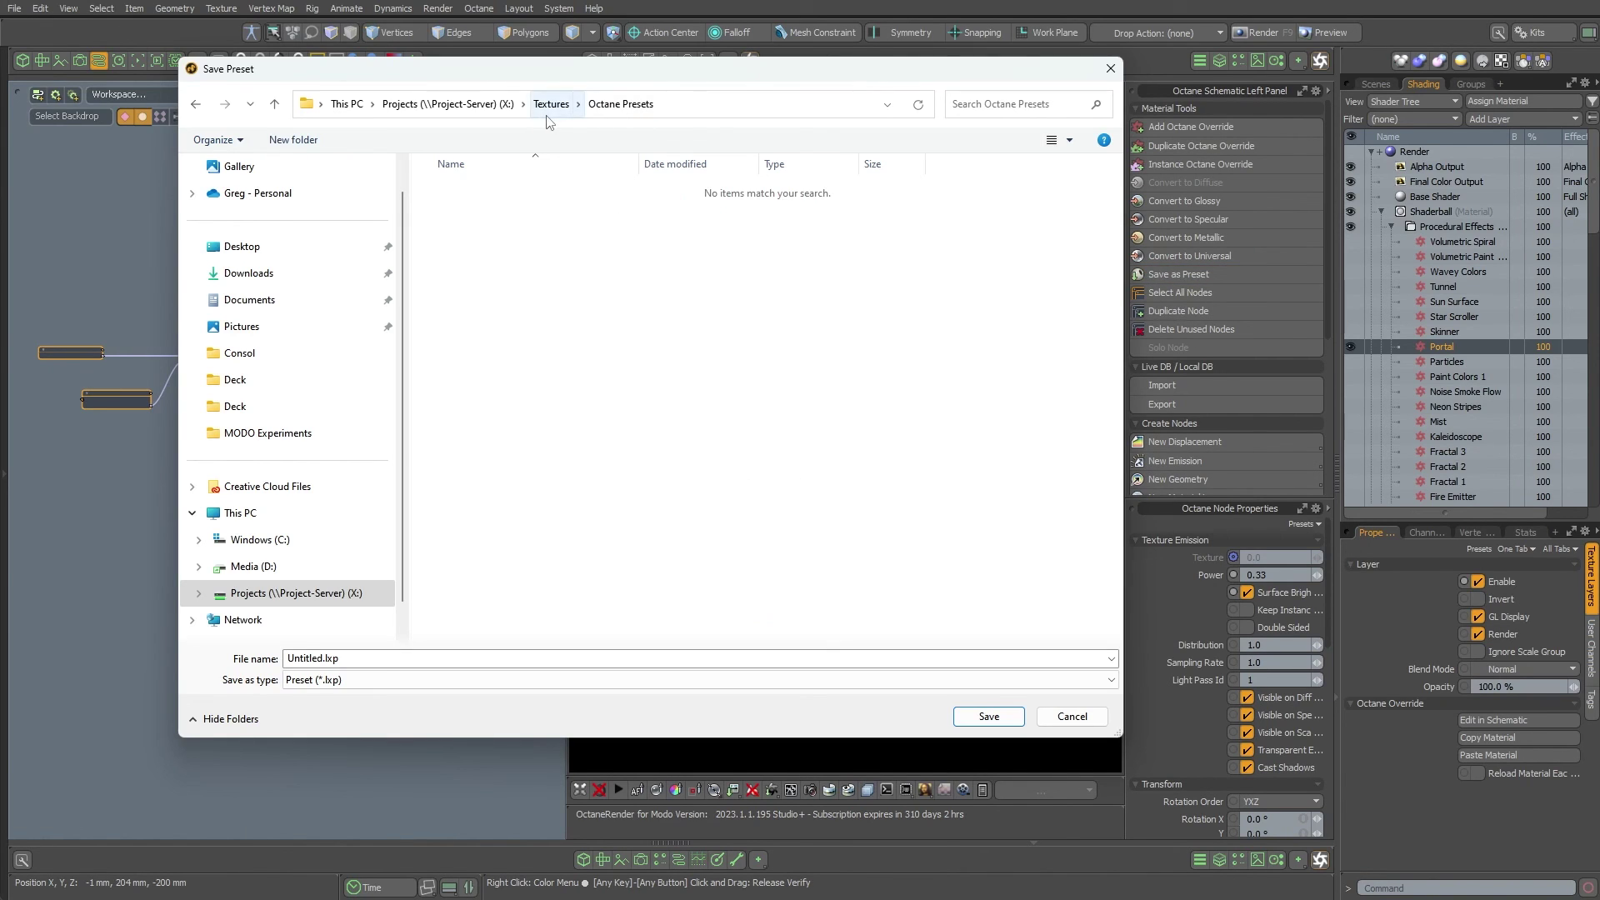
left_click(364, 665)
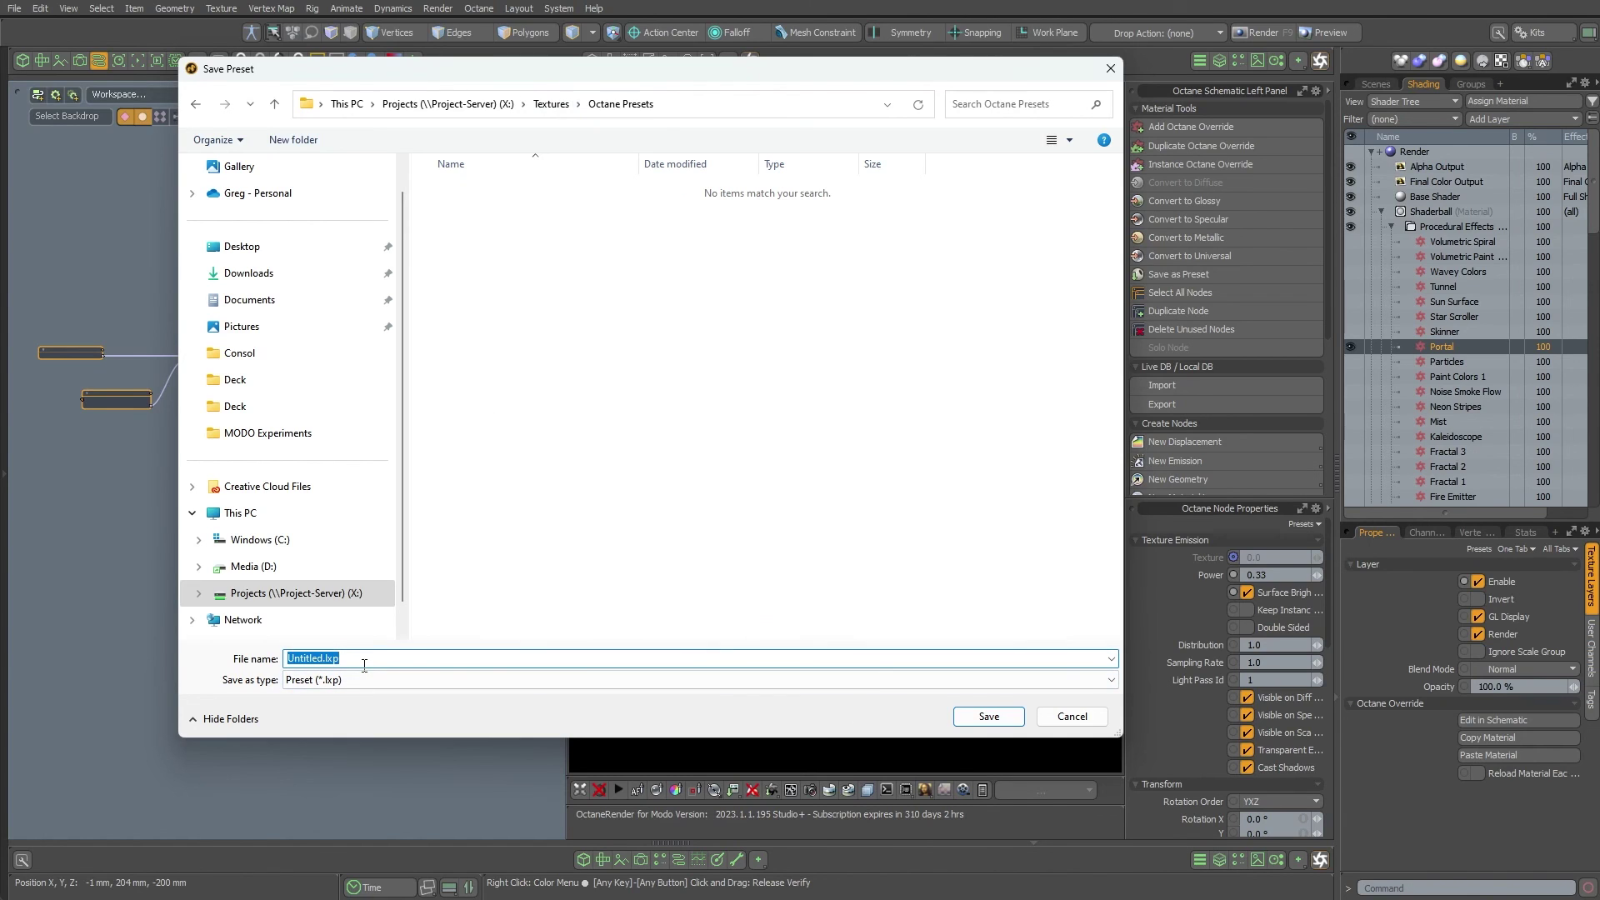
type("Portal.lxp")
key("Return")
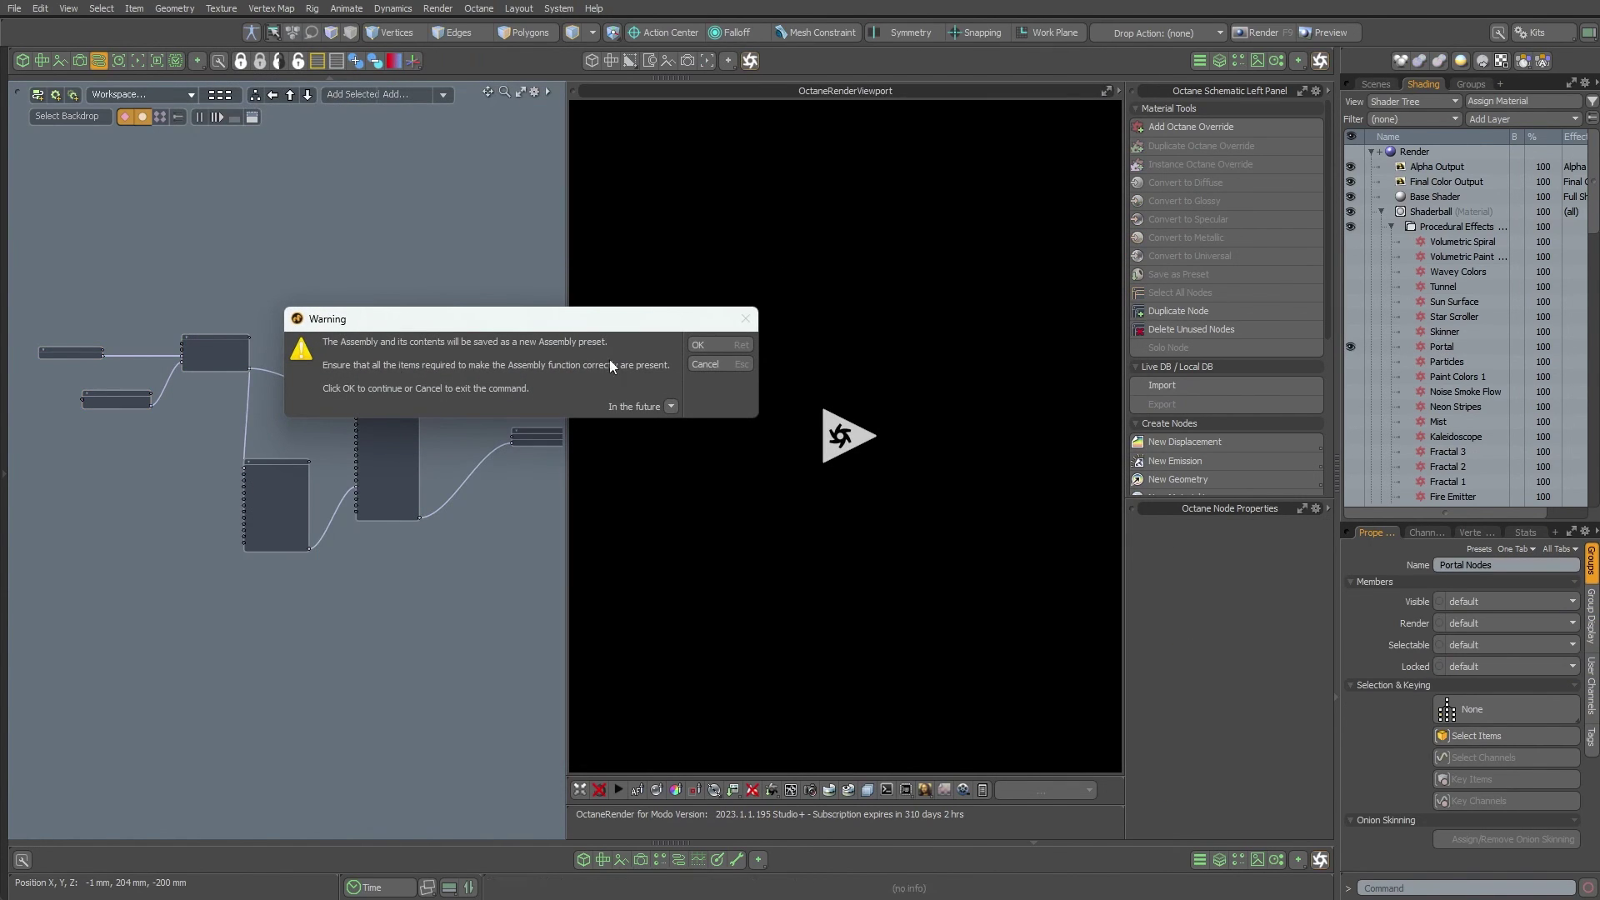
left_click(718, 341)
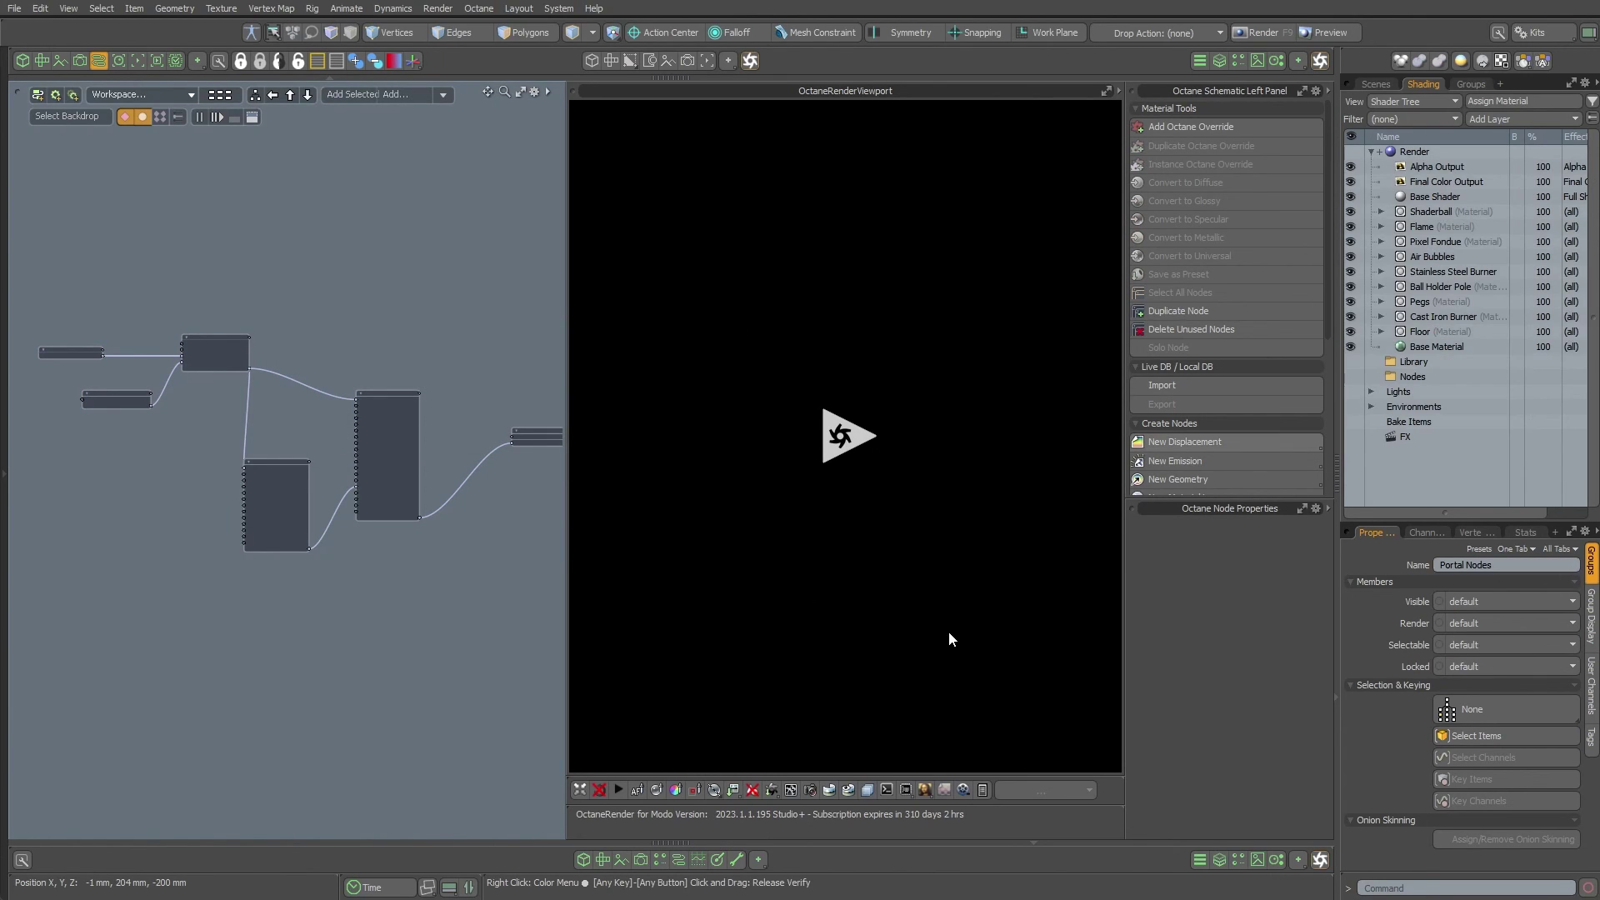
Hide the original Portal effect in the Shaderball material and collapse the Procedural Effects group
left_click(1381, 211)
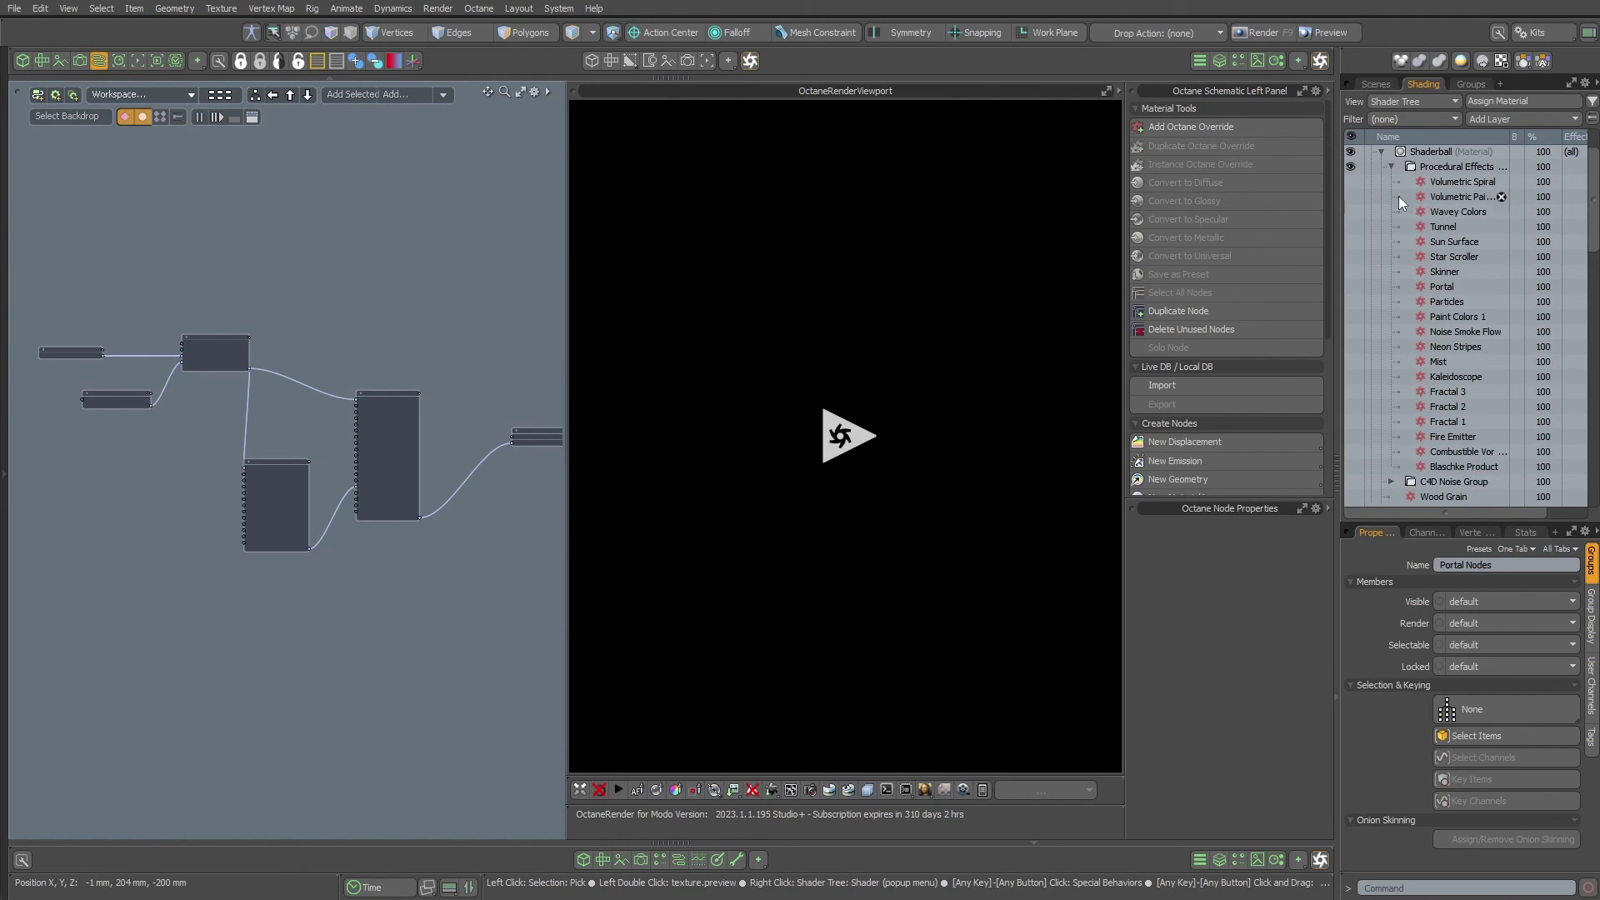
left_click(1391, 166)
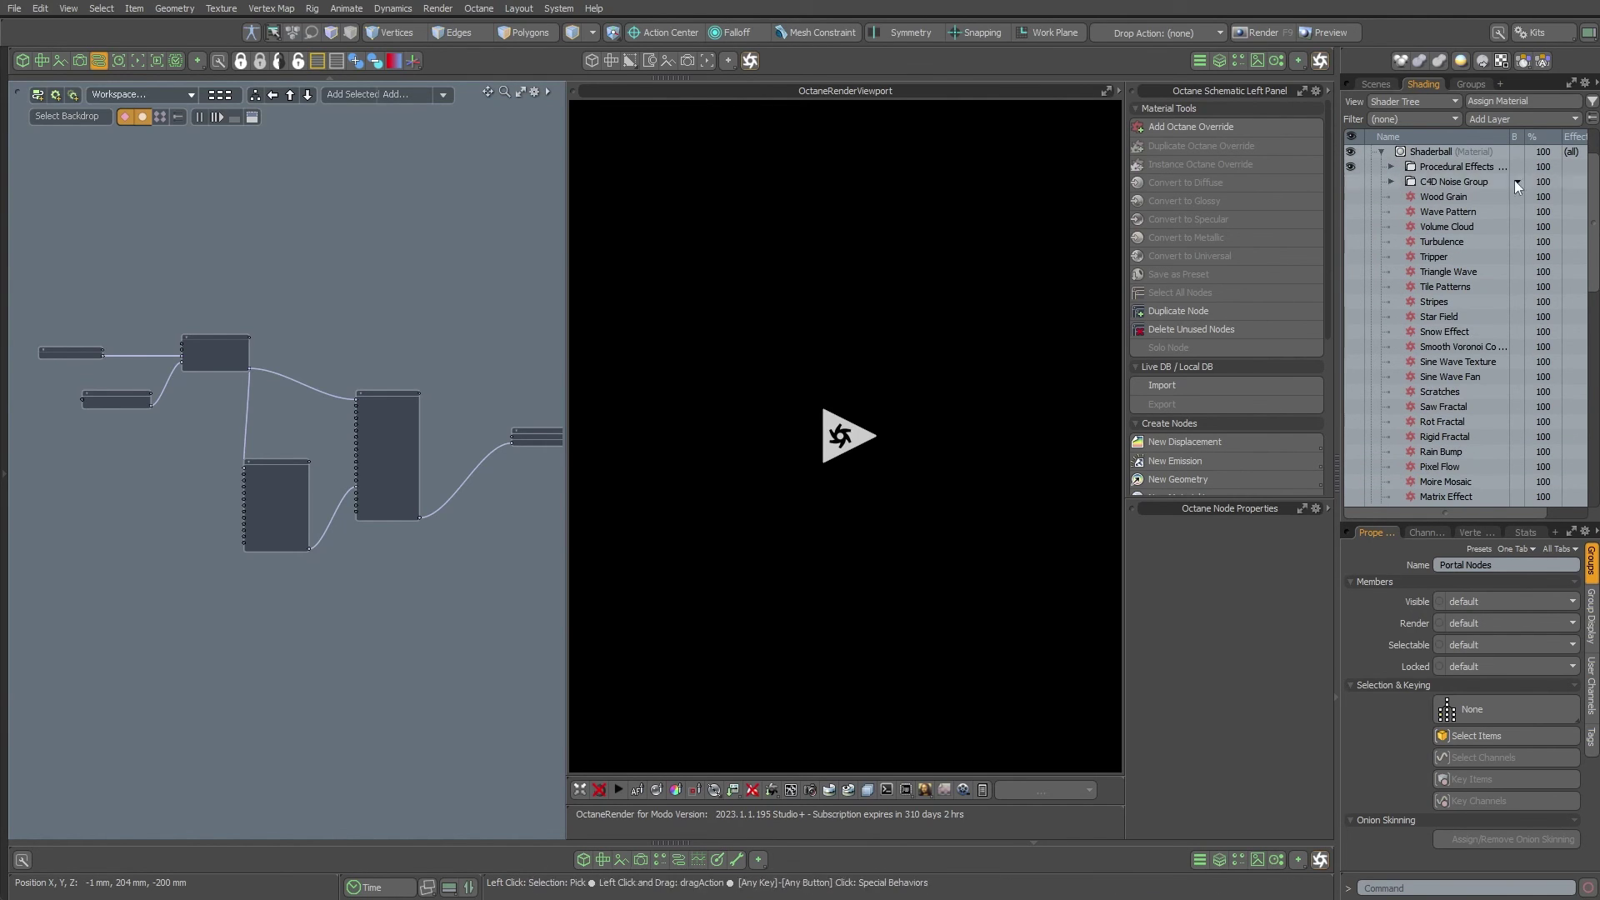
Add the Octane Presets folder inside Textures as a new path in the preset browser
left_click(1238, 60)
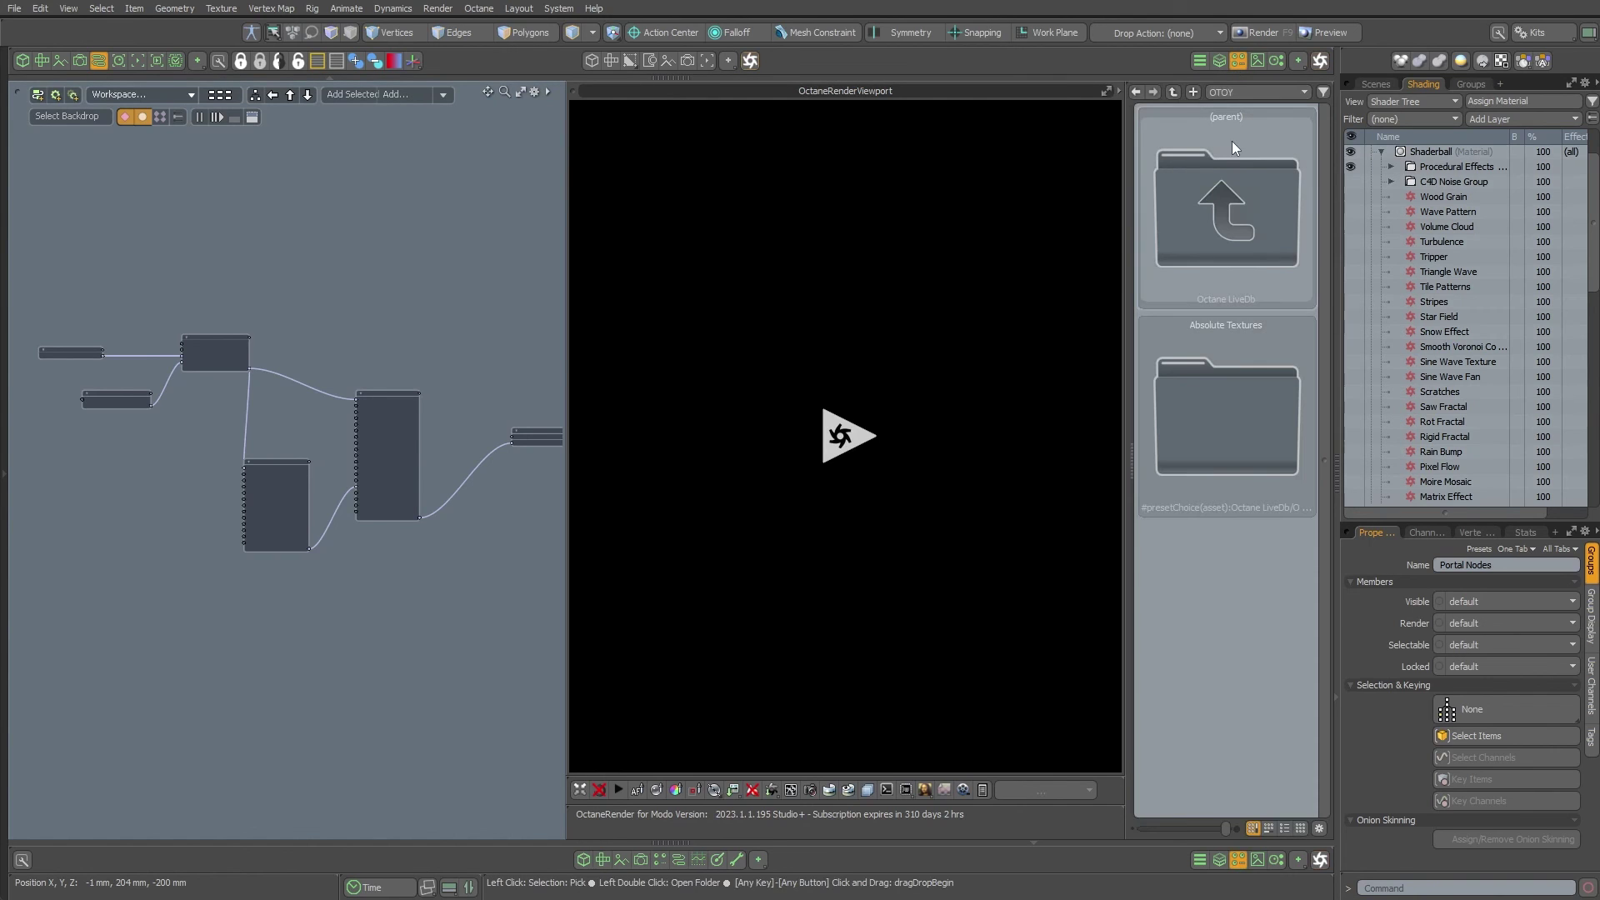
left_click(1231, 93)
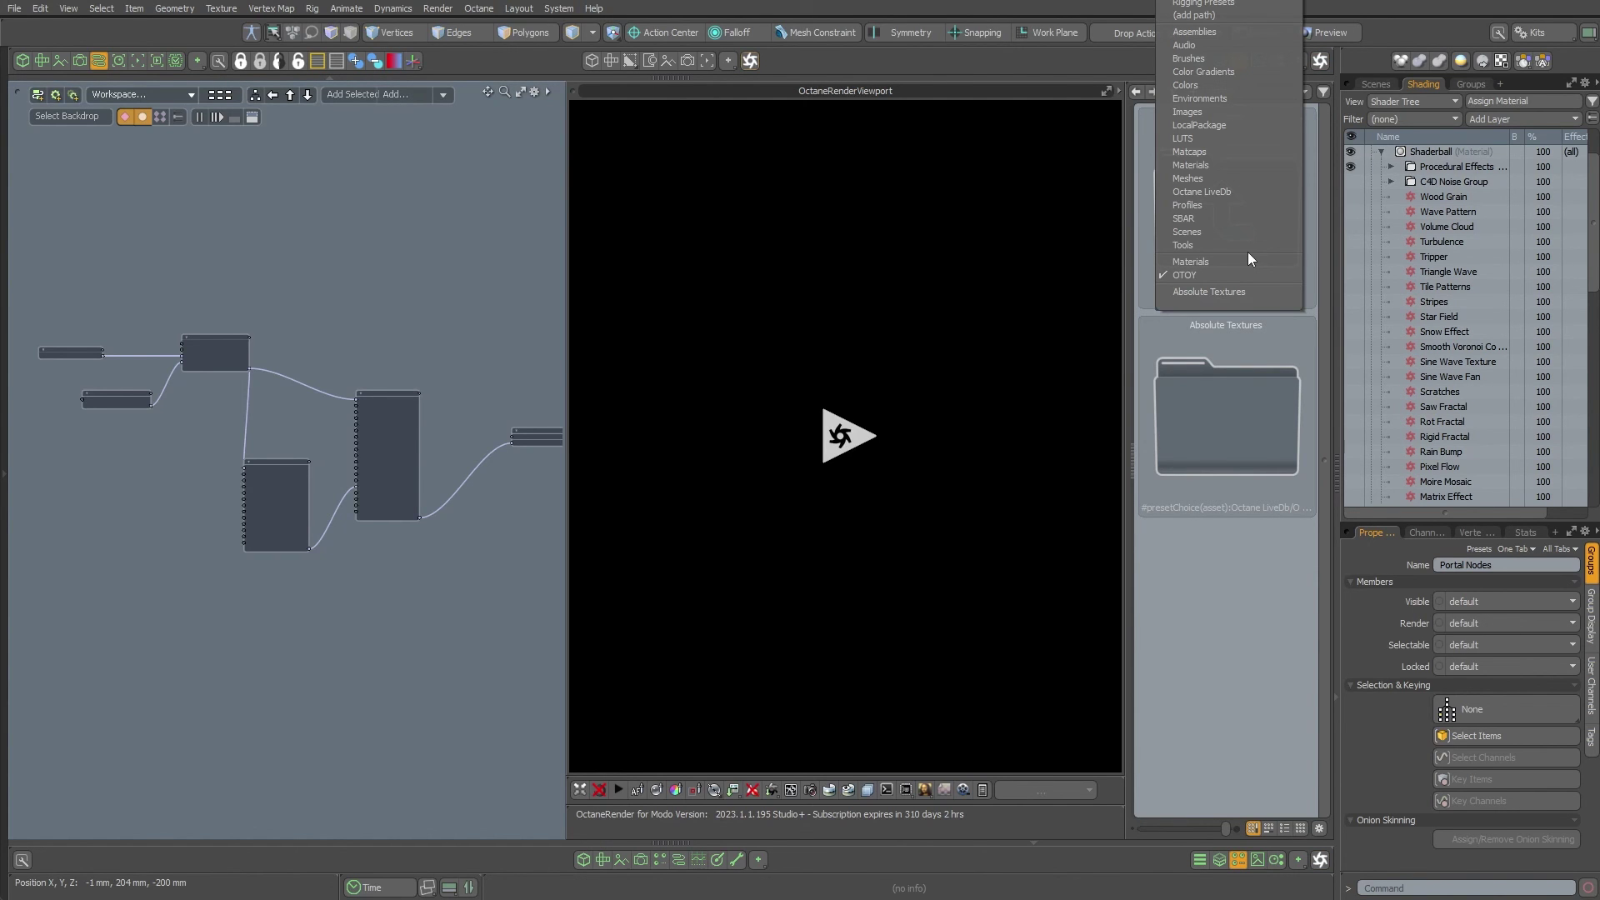
left_click(1228, 15)
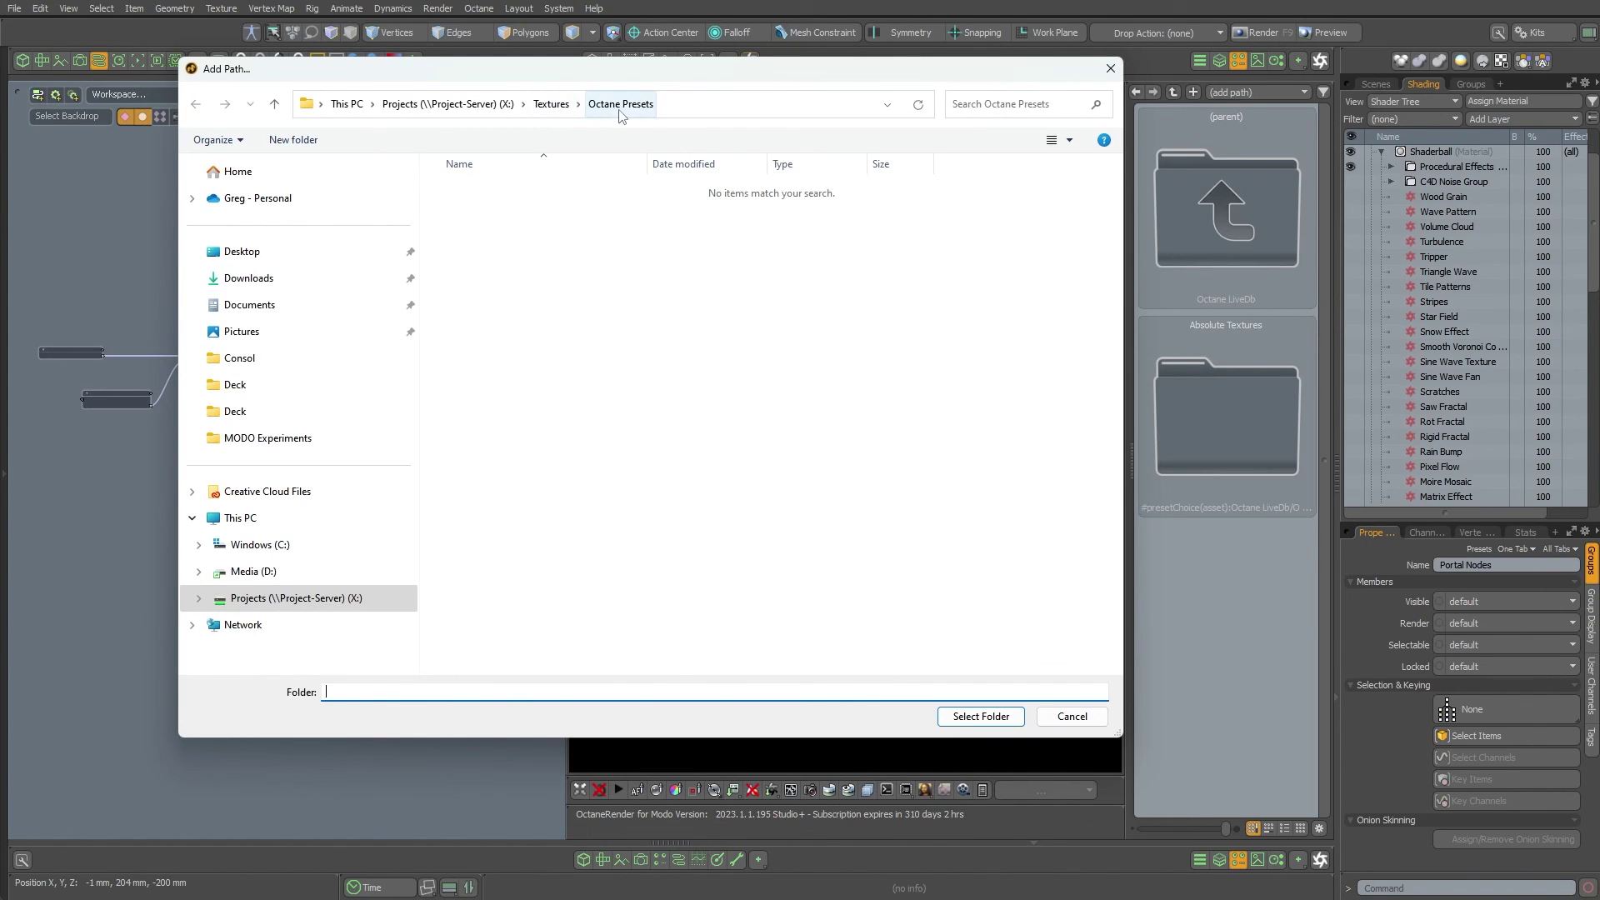
left_click(996, 717)
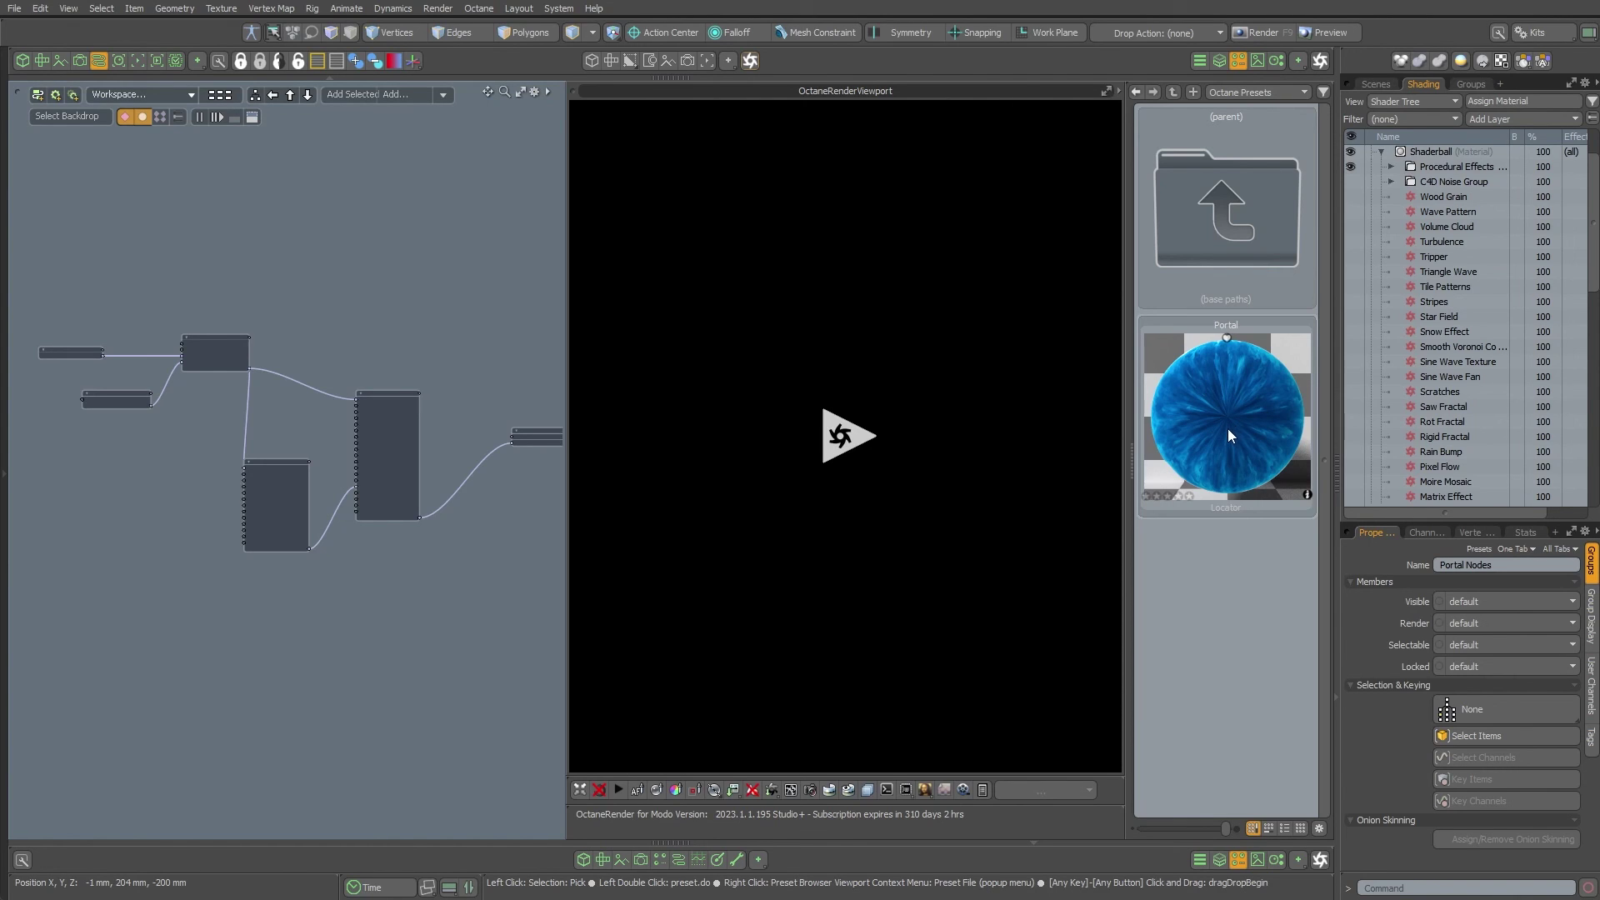
Load the Portal preset into the shader tree and move its layer to the top of the Shaderball material
scroll(1594, 204, "up", 2)
left_click(1381, 212)
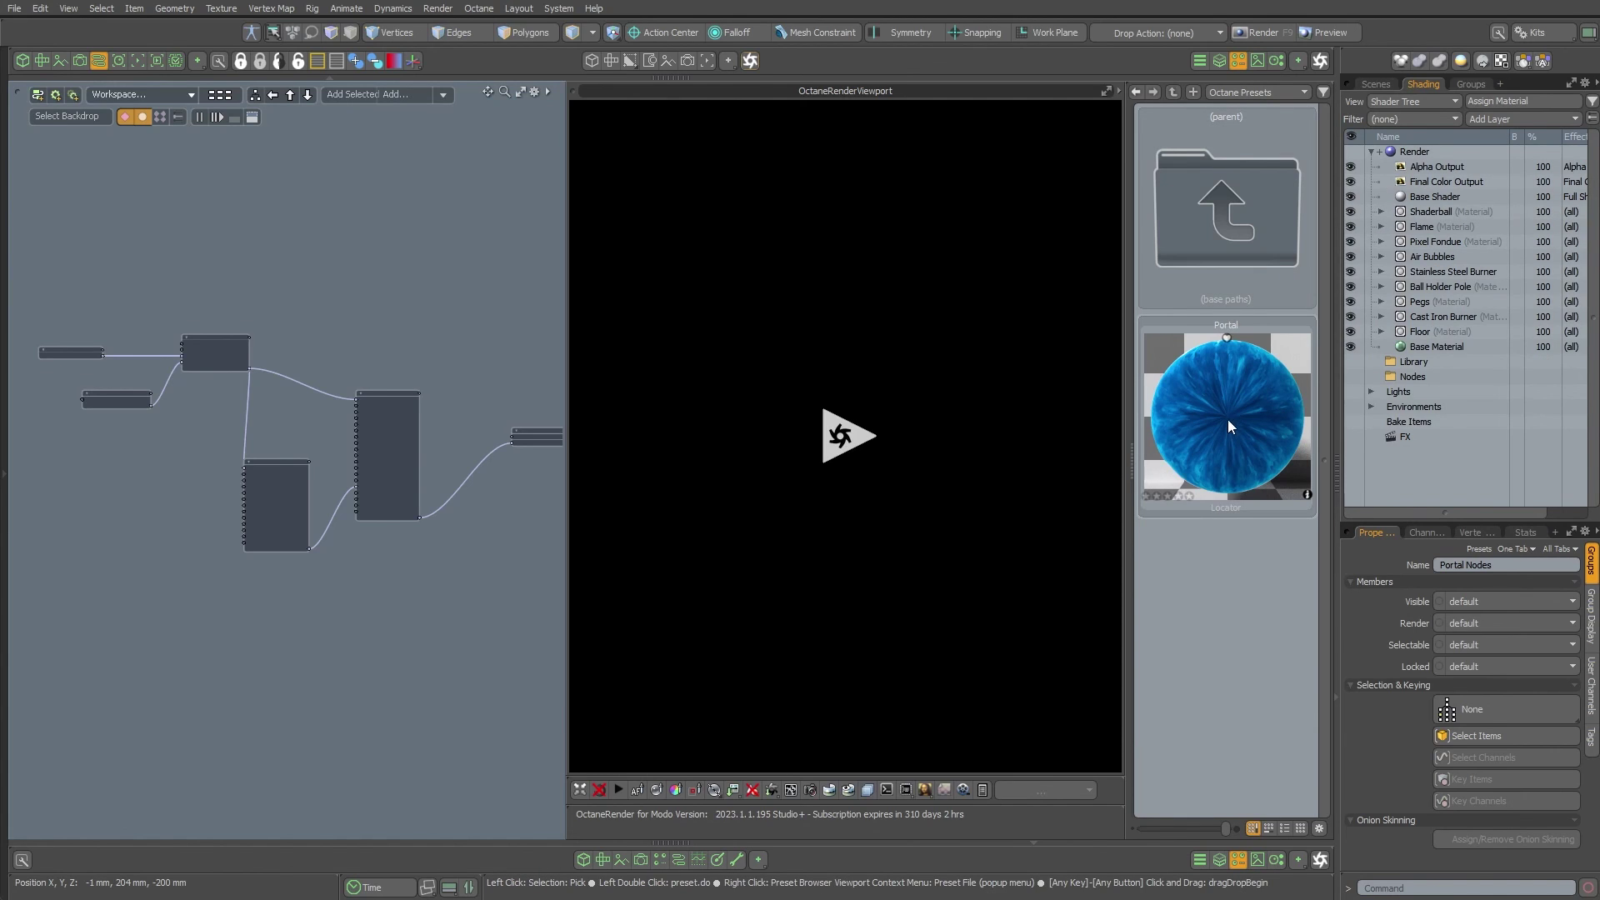
left_click_drag(1228, 419, 1438, 212)
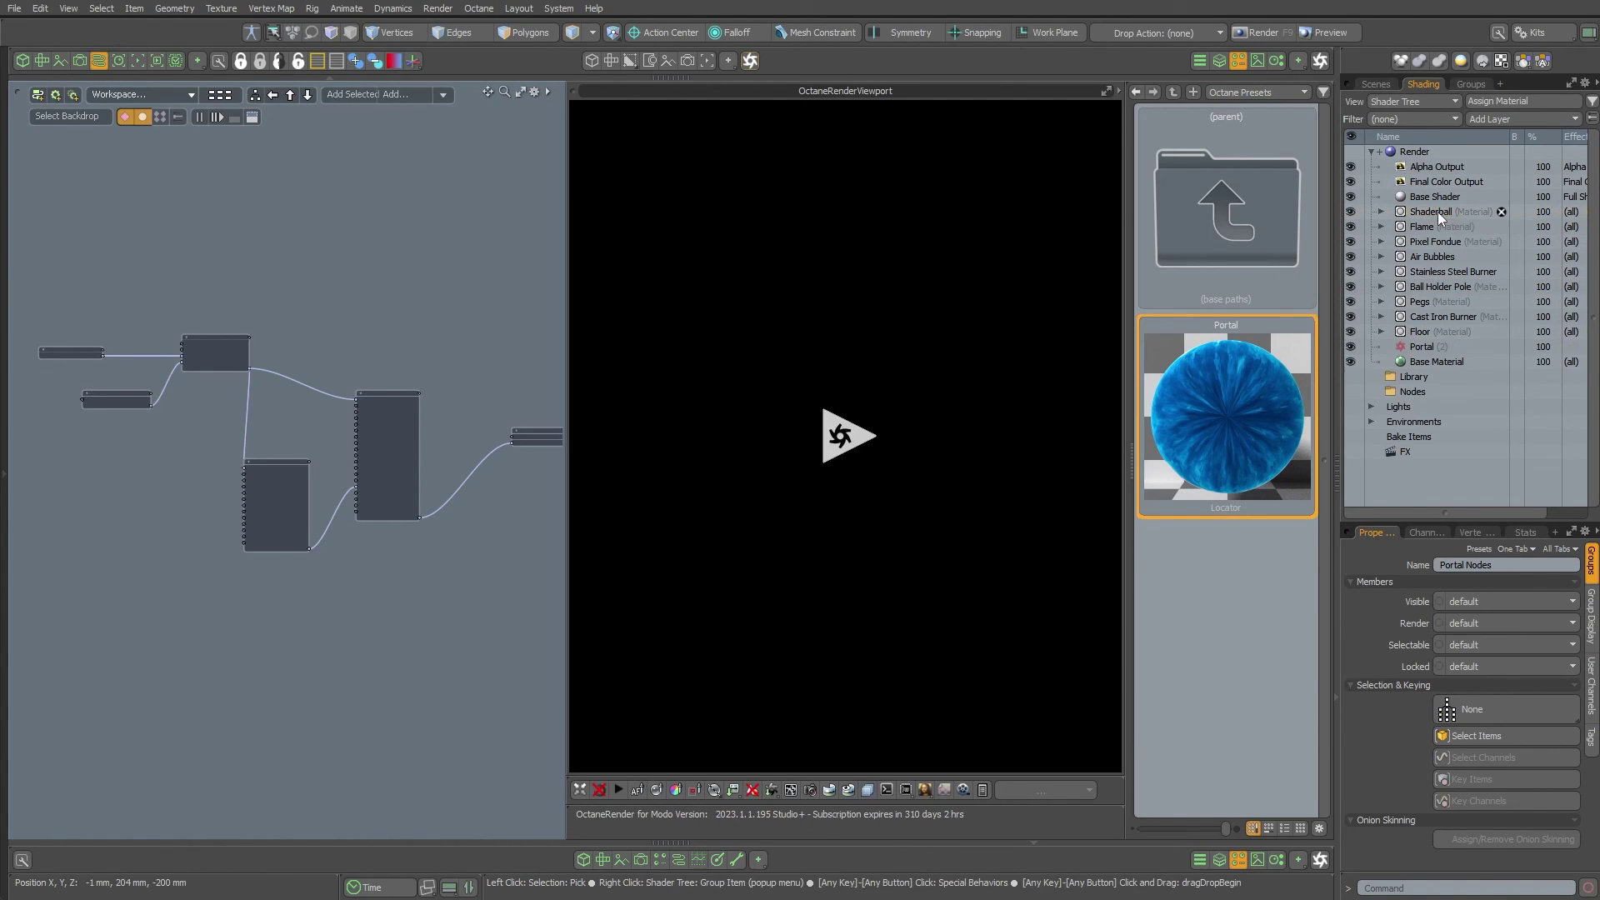
left_click(1427, 360)
left_click_drag(1426, 348, 1450, 214)
left_click(1380, 211)
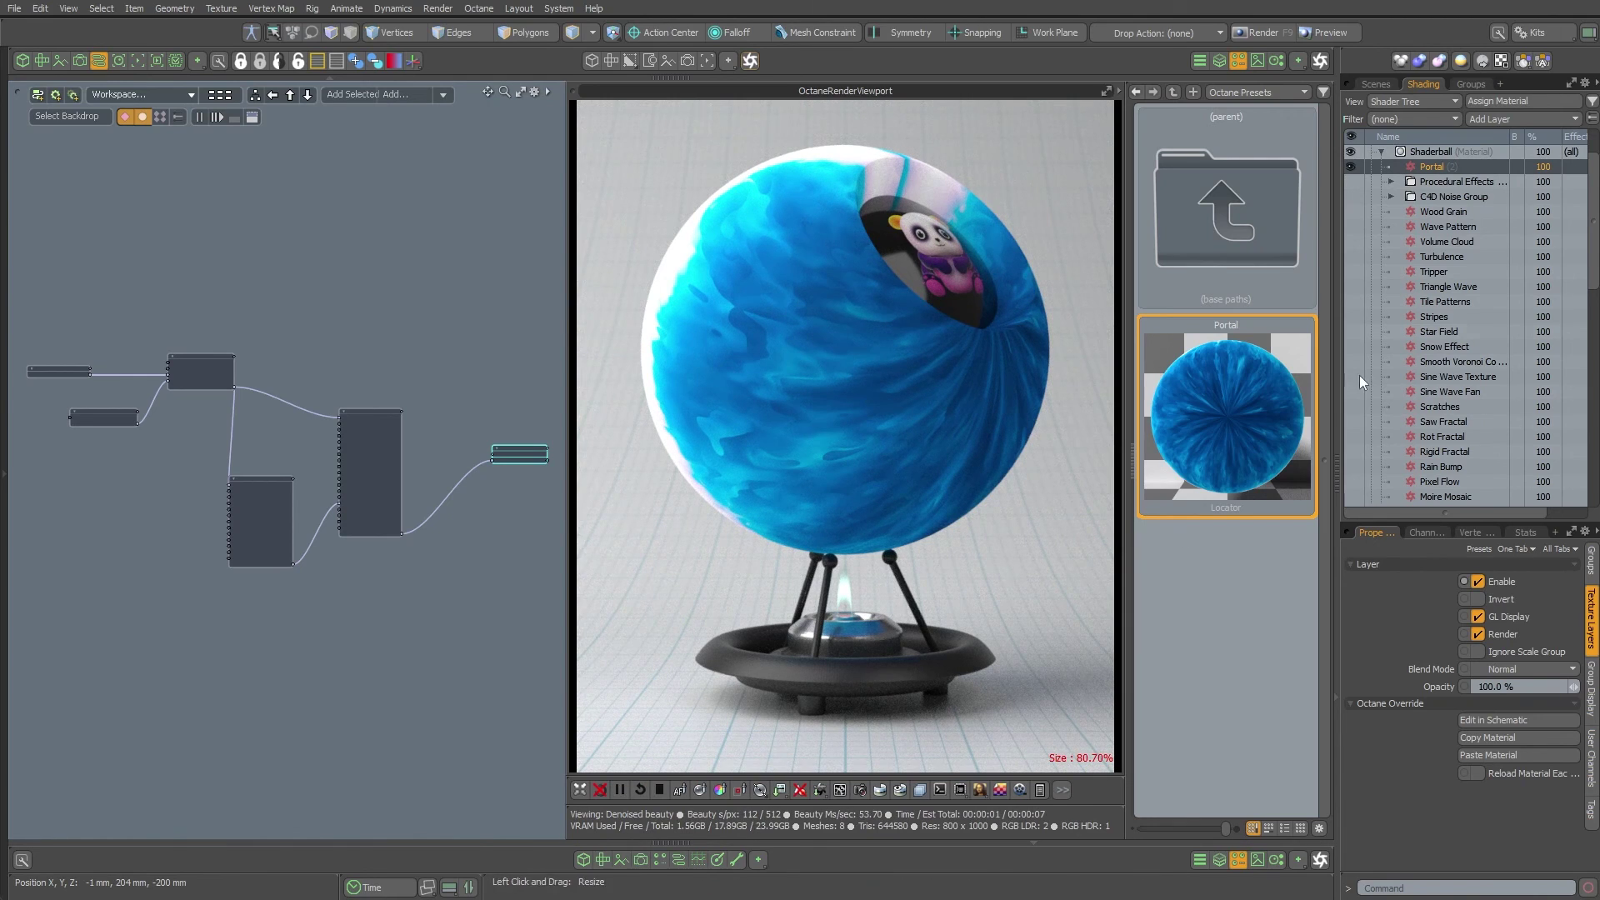
Stop the live render of the shaderball with the Portal preset applied
left_click(659, 789)
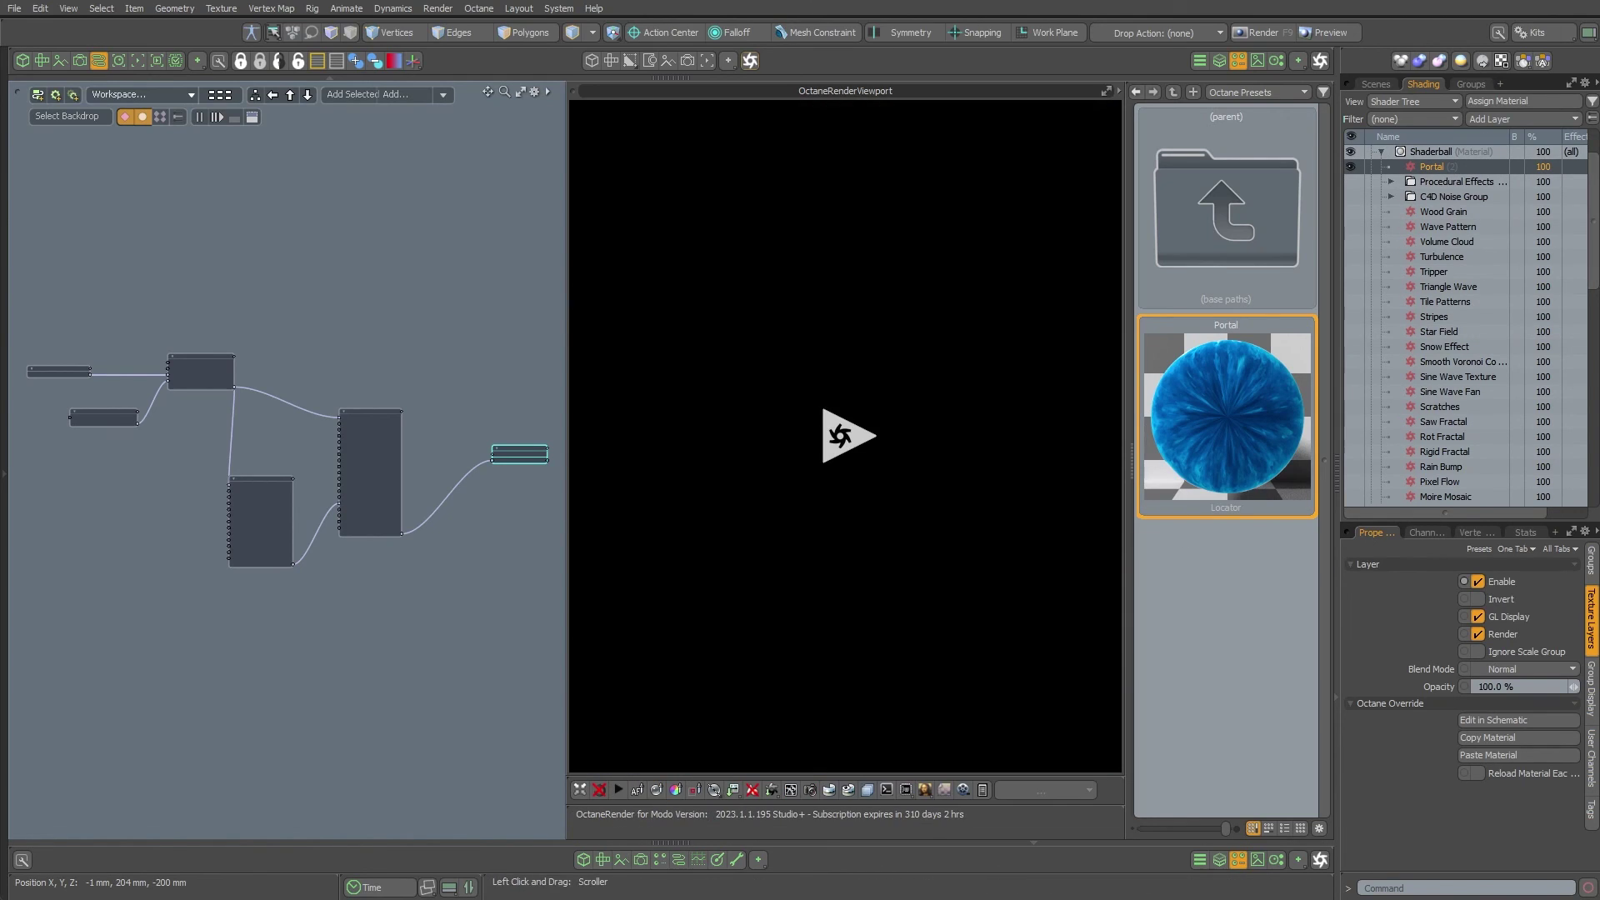
mouse_move(1593, 223)
left_mouse_down()
mouse_move(1593, 384)
mouse_move(1593, 195)
left_mouse_up()
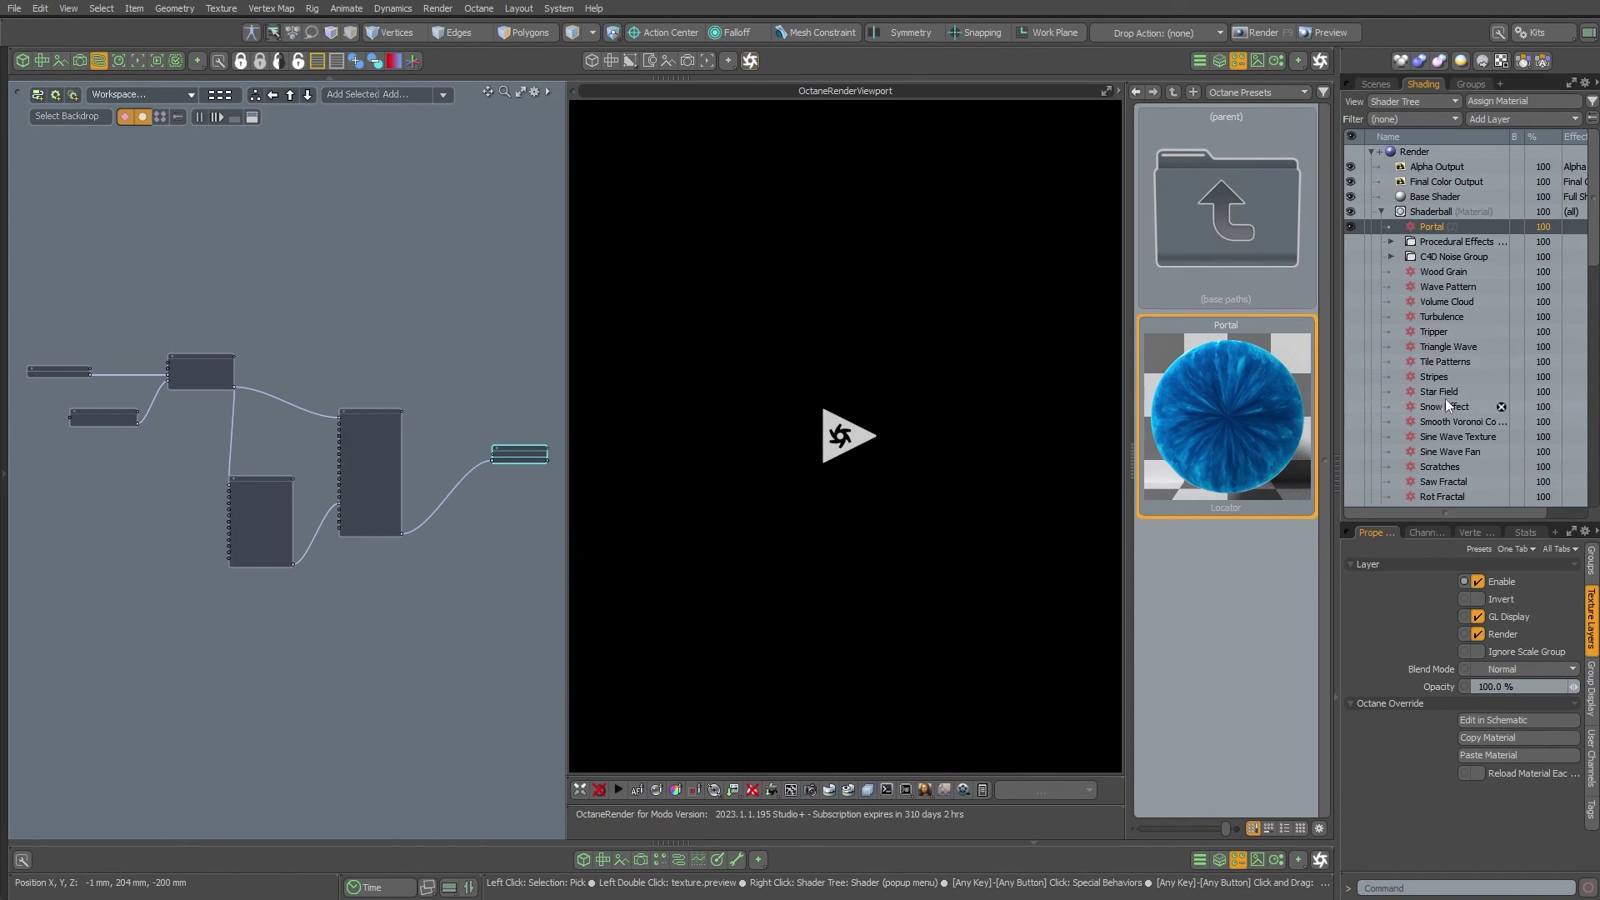
mouse_move(1483, 367)
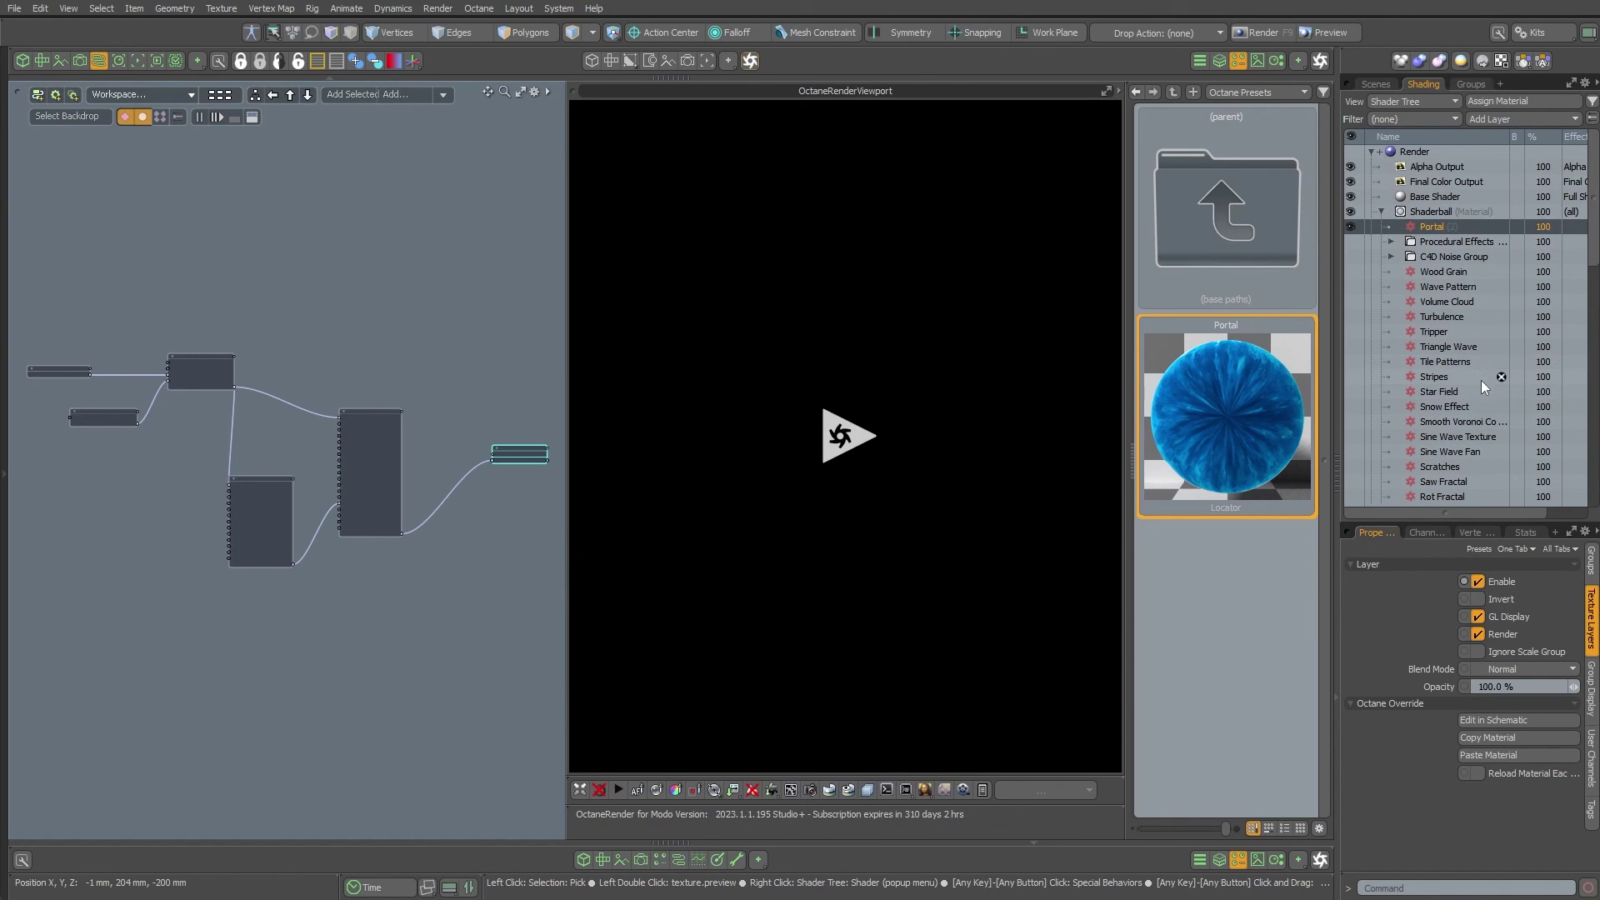